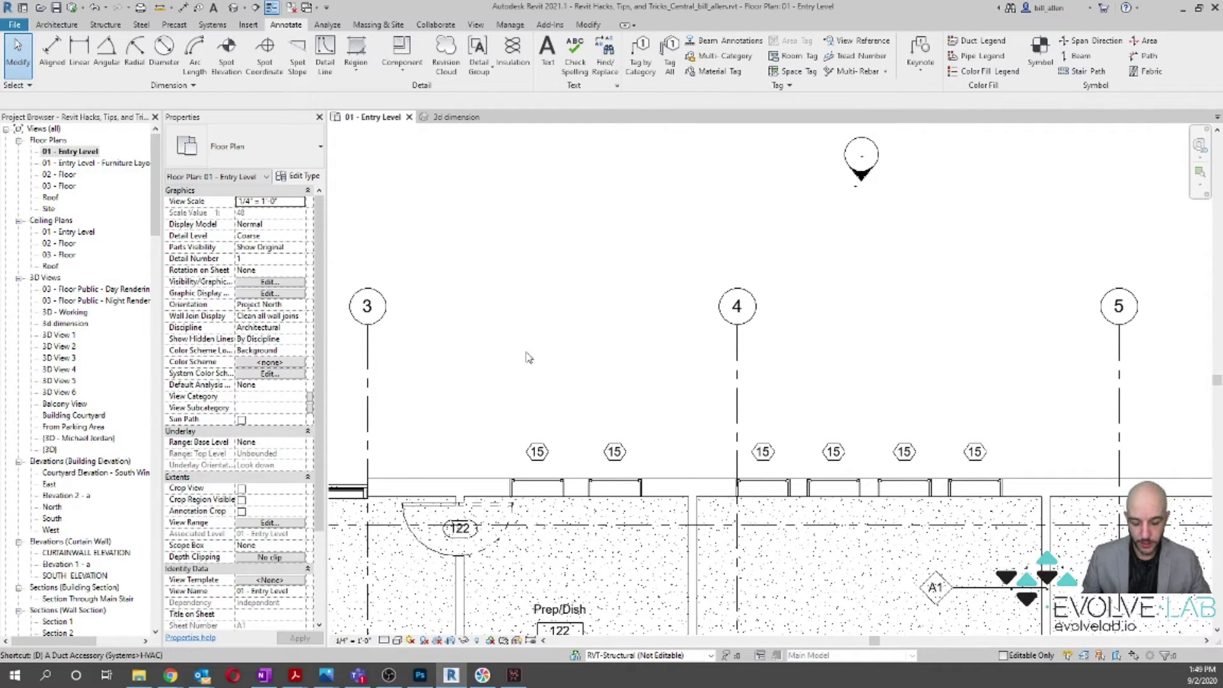
Try an aligned dimension from grid 3 through the window centres to grid 4, then discard it
{"action": "left_click", "coordinate": [53, 54]}
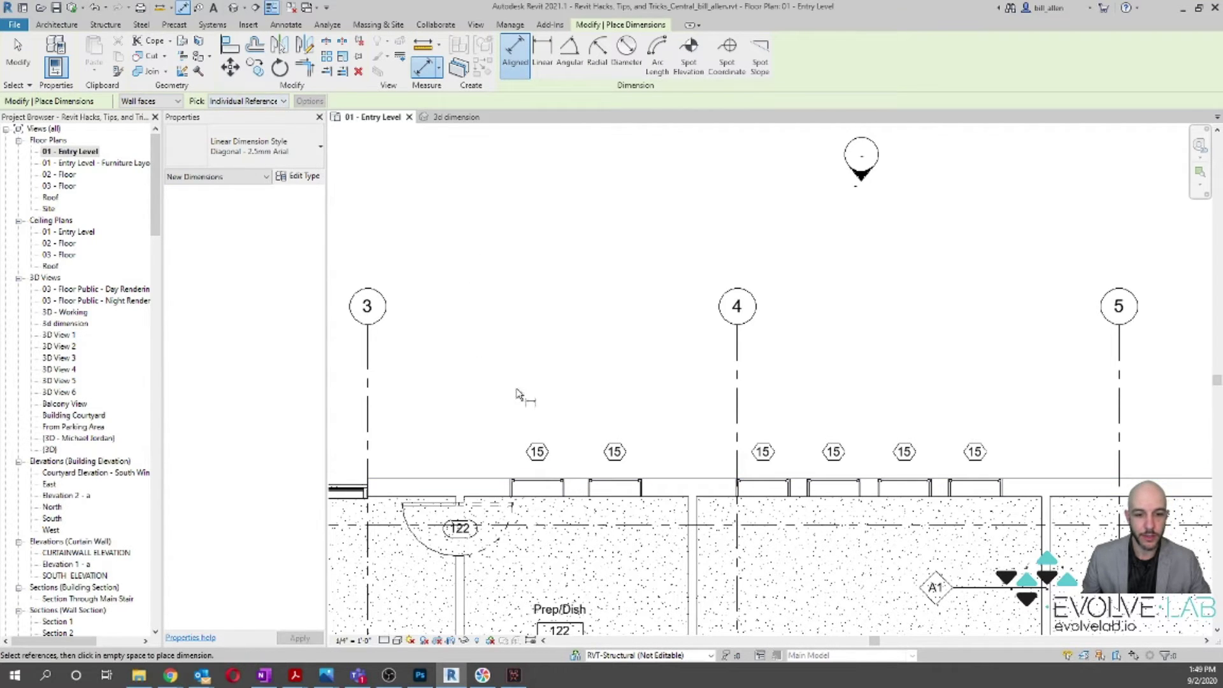
{"action": "key", "text": "Escape"}
{"action": "key", "text": "Escape"}
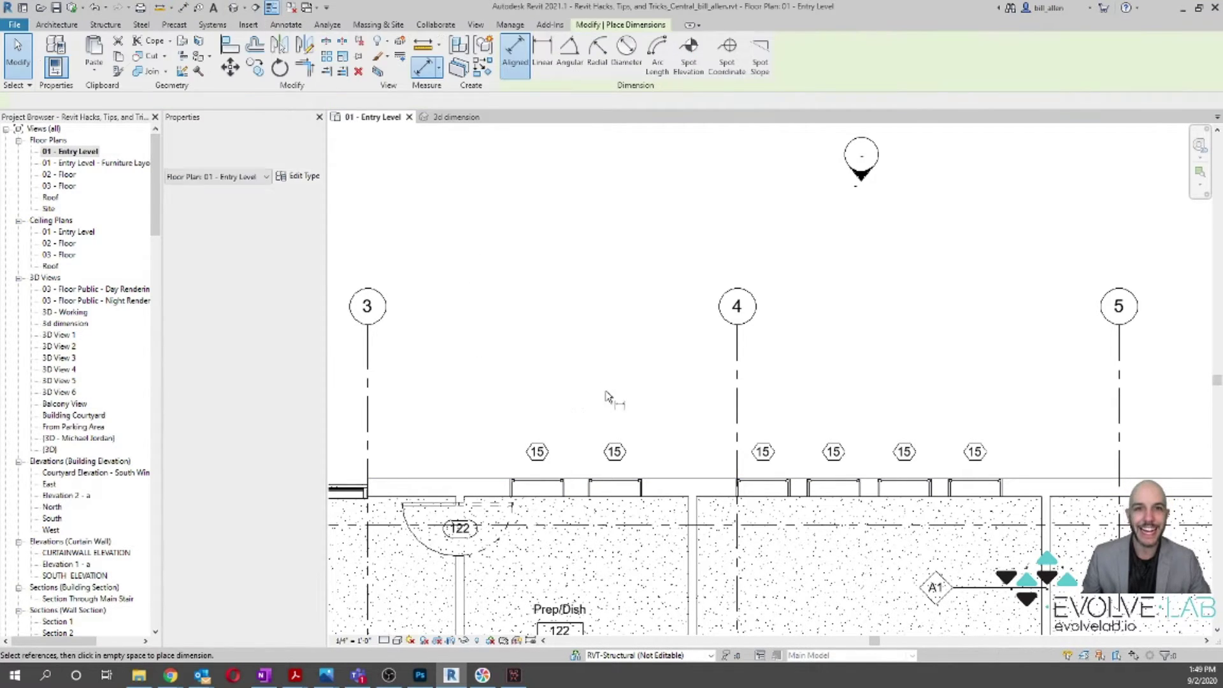
{"action": "left_click", "coordinate": [368, 411]}
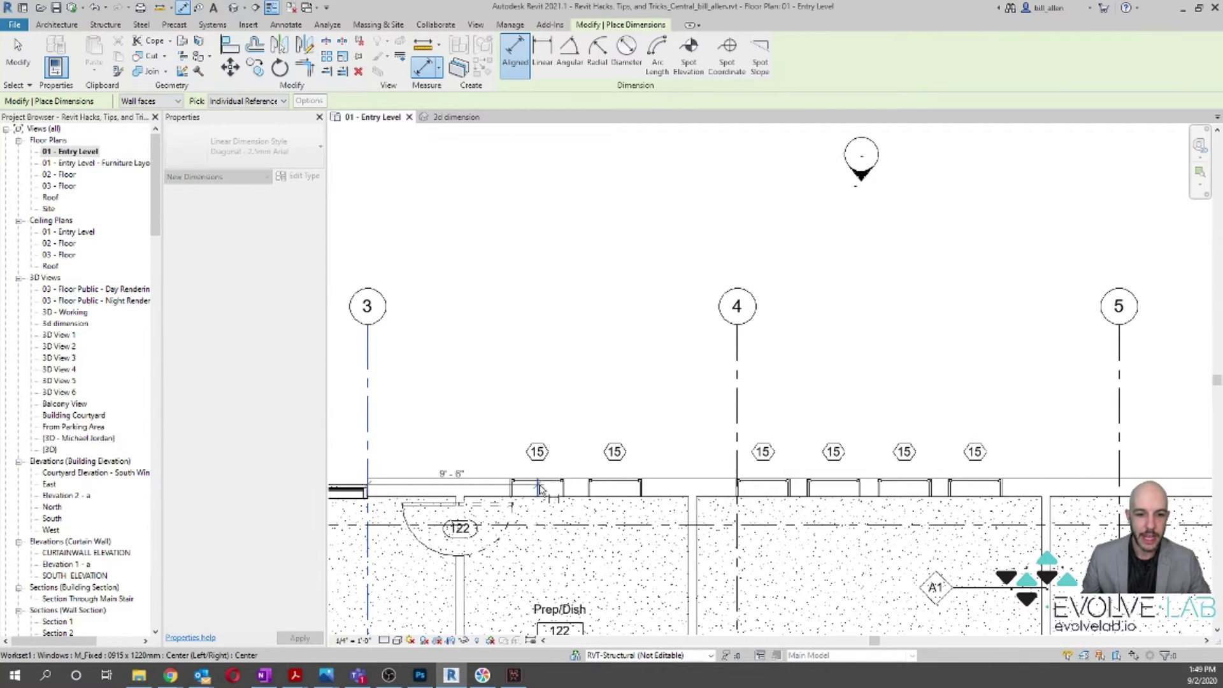
{"action": "left_click", "coordinate": [538, 489]}
{"action": "left_click", "coordinate": [615, 488]}
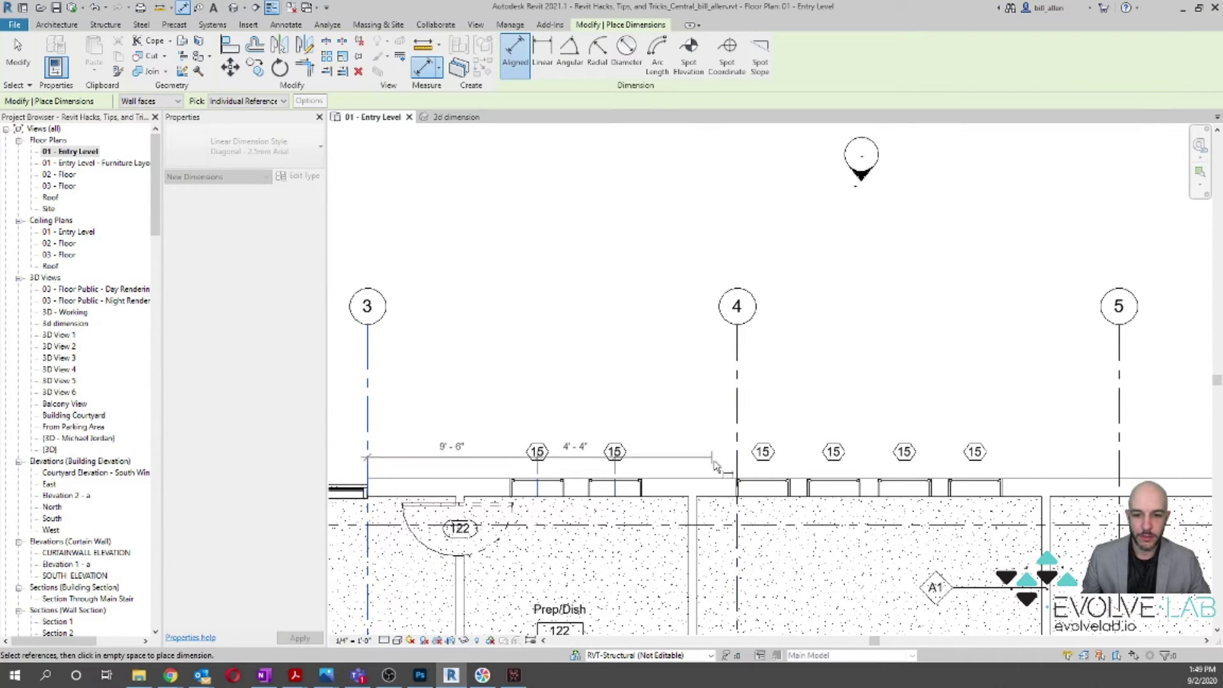
{"action": "left_click", "coordinate": [738, 410]}
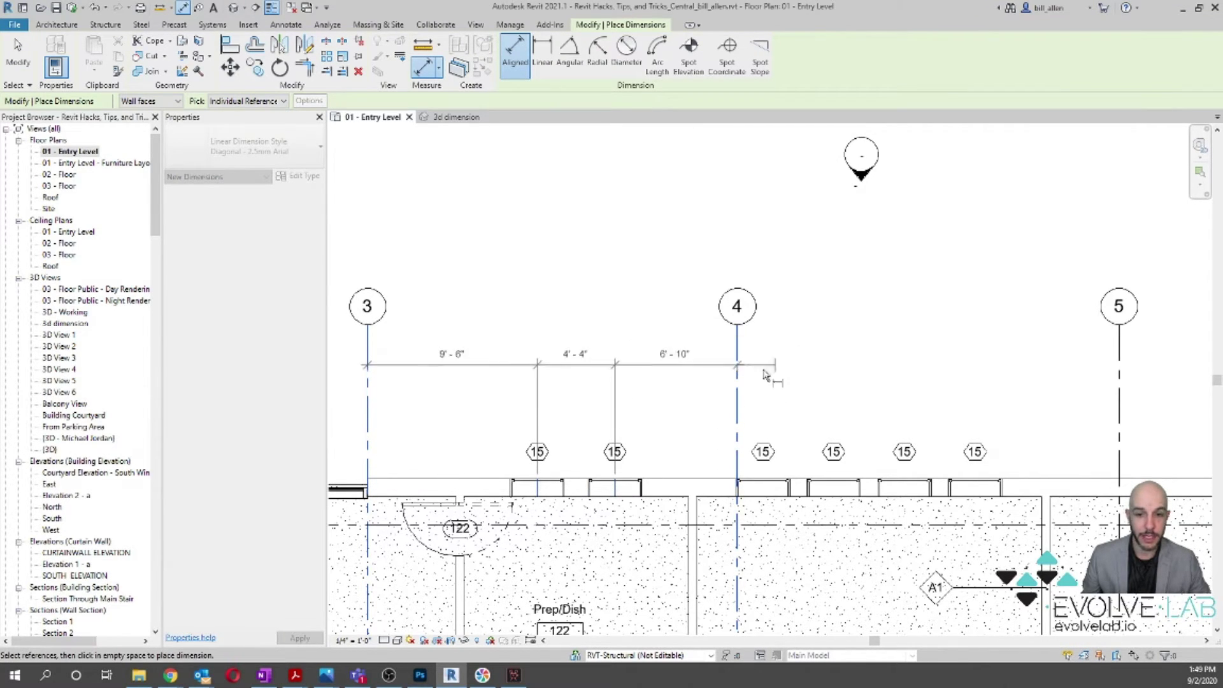
{"action": "key", "text": "Escape"}
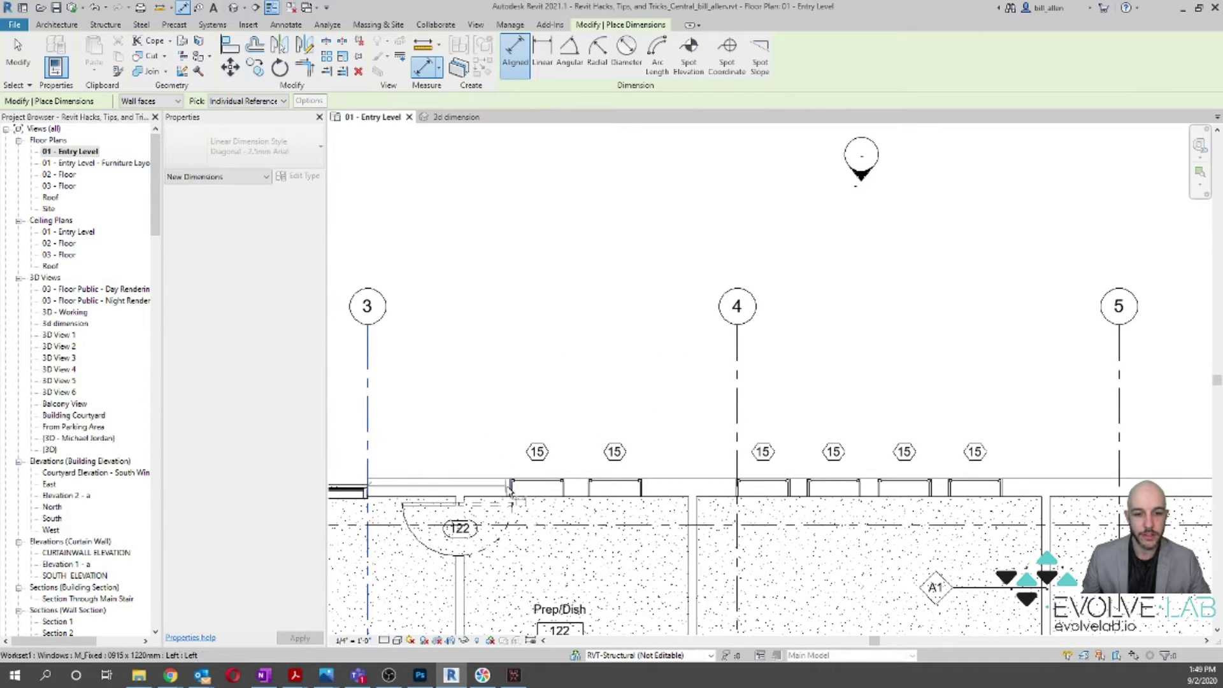
Dimension the left and right edges of the three windows and place the string above the wall
{"action": "left_click", "coordinate": [510, 487]}
{"action": "left_click", "coordinate": [563, 488]}
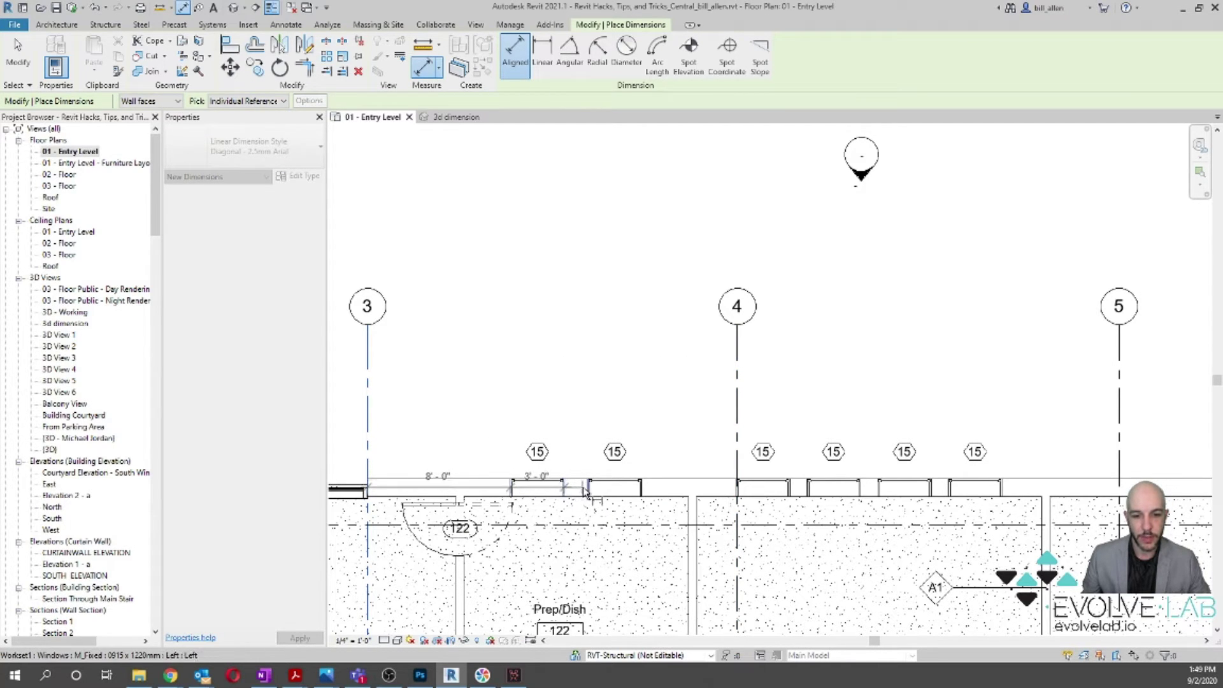
{"action": "left_click", "coordinate": [588, 488]}
{"action": "left_click", "coordinate": [641, 488]}
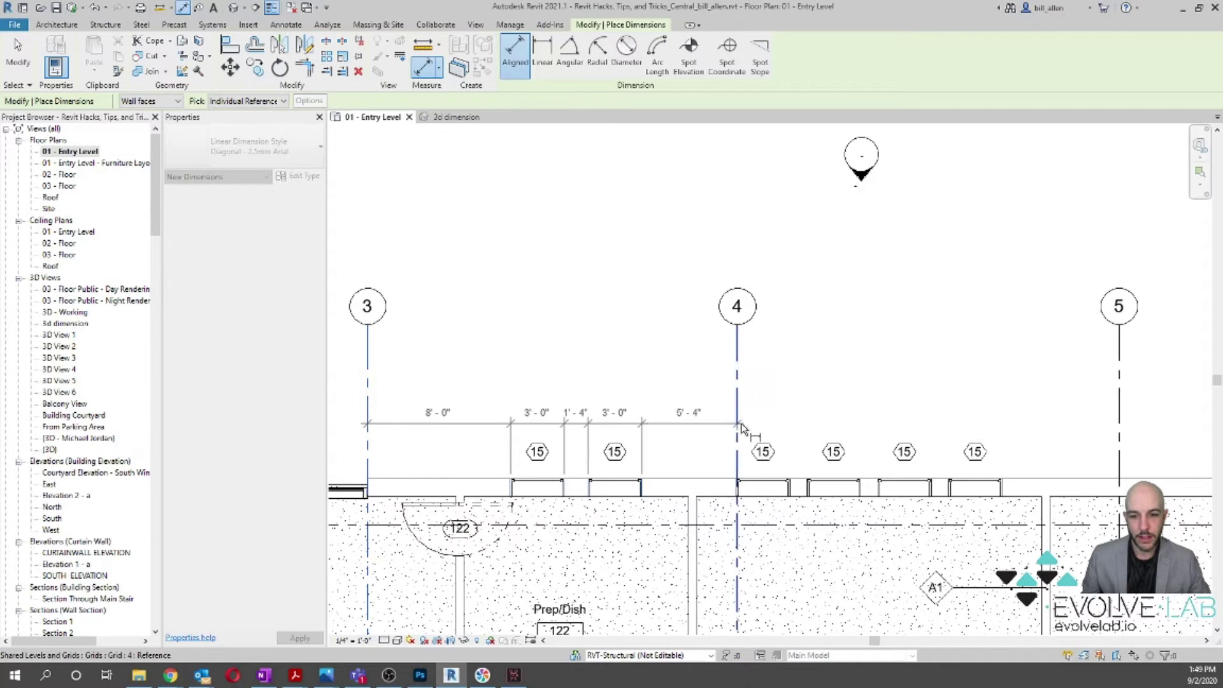
{"action": "left_click", "coordinate": [790, 488]}
{"action": "left_click", "coordinate": [738, 488]}
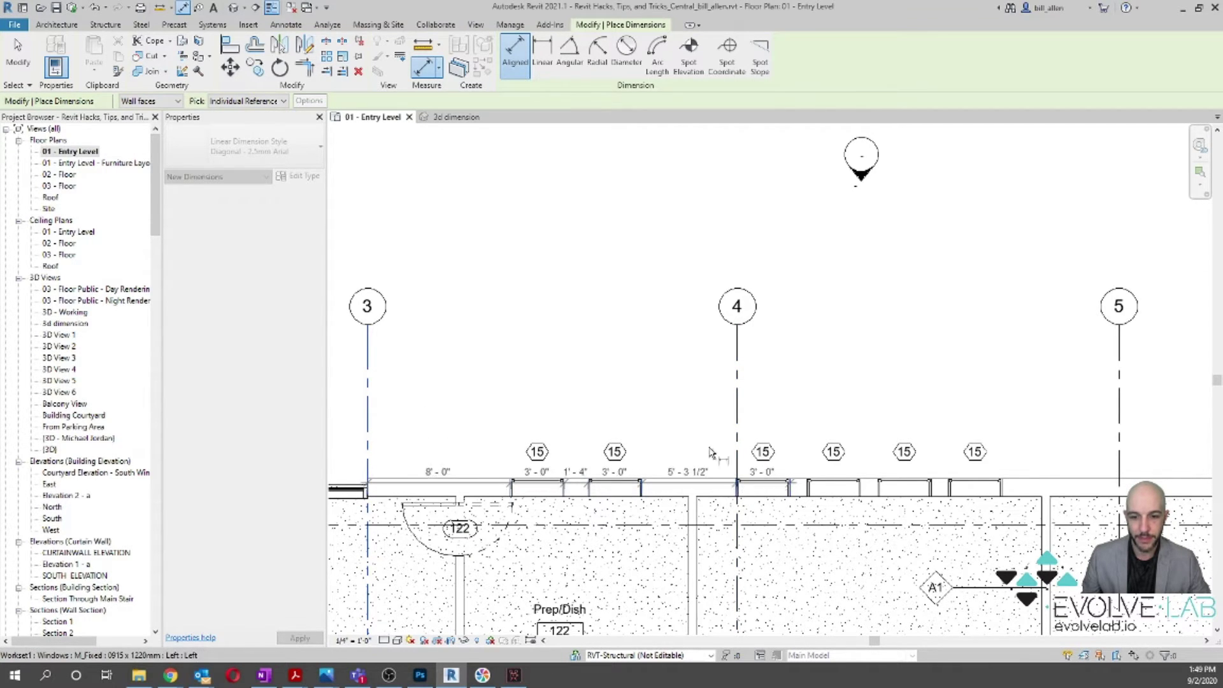
{"action": "left_click", "coordinate": [697, 385]}
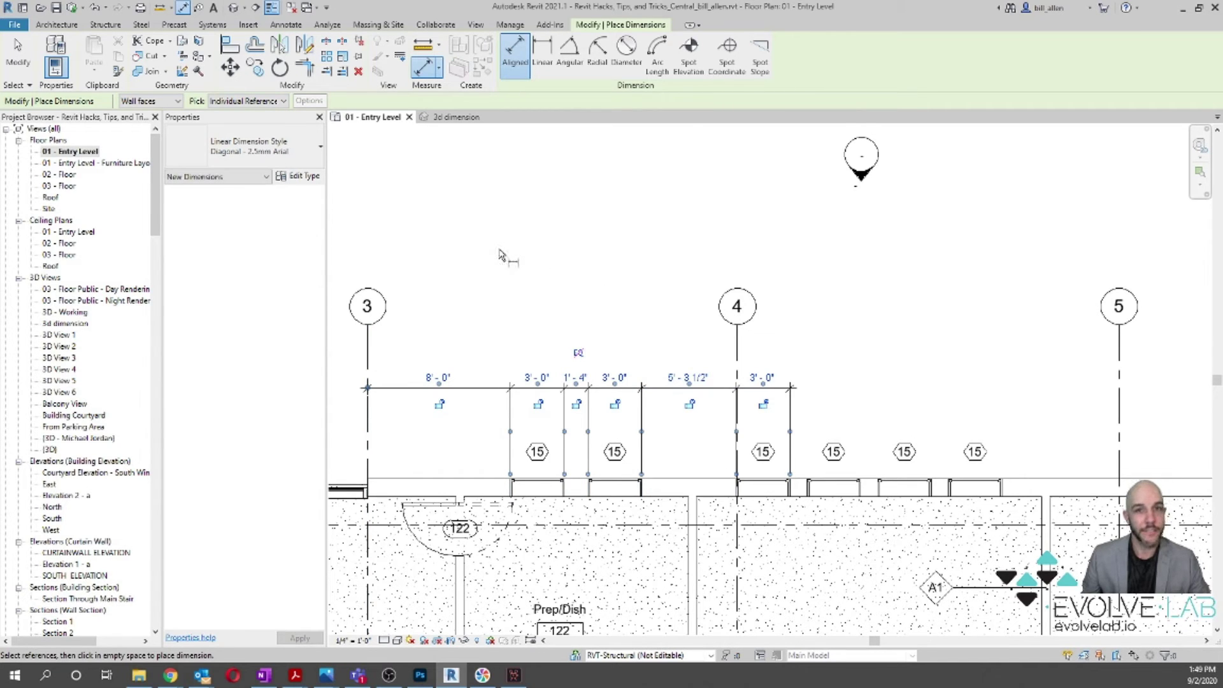
{"action": "key", "text": "Escape"}
{"action": "key", "text": "Escape"}
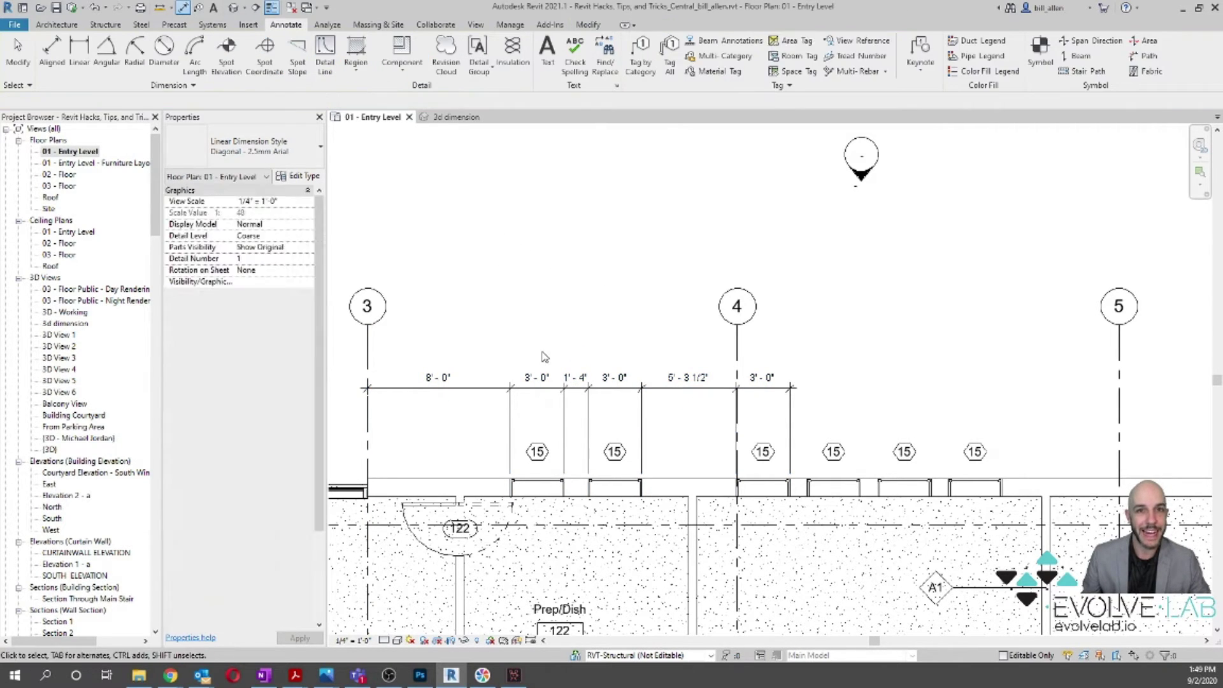
{"action": "left_click", "coordinate": [569, 388]}
Delete the hand-picked string and auto-dimension the exterior wall using Pick: Entire Walls, placed above
{"action": "key", "text": "Delete"}
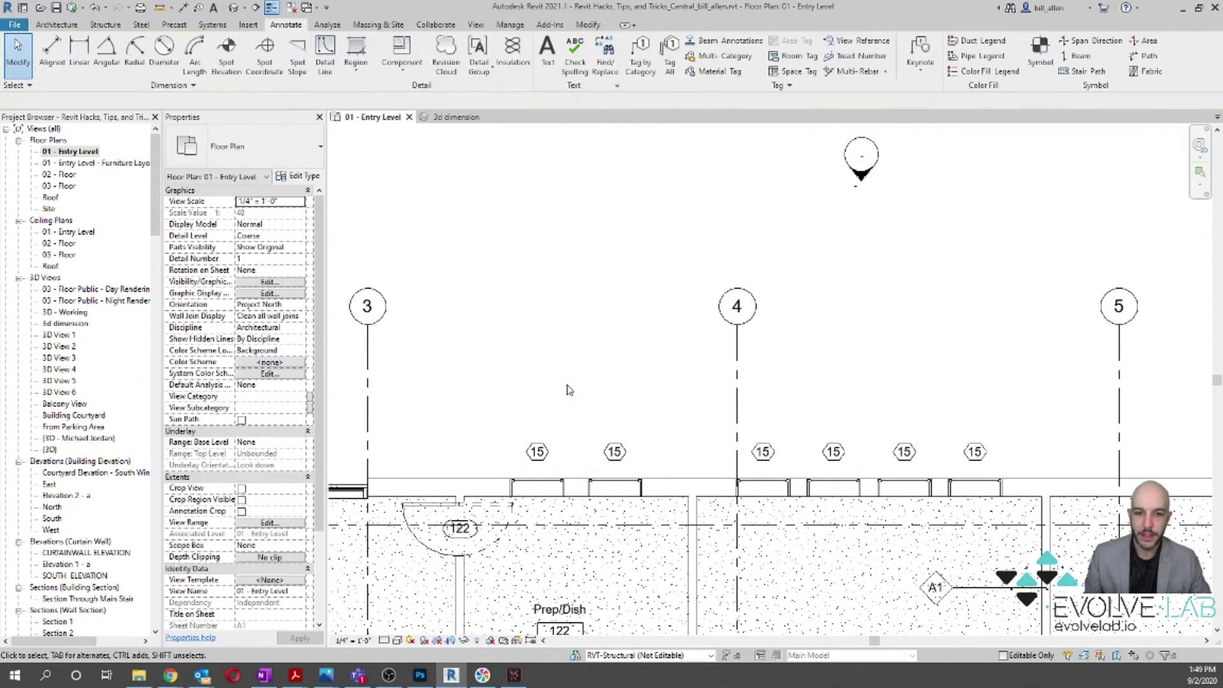
{"action": "left_click", "coordinate": [54, 52]}
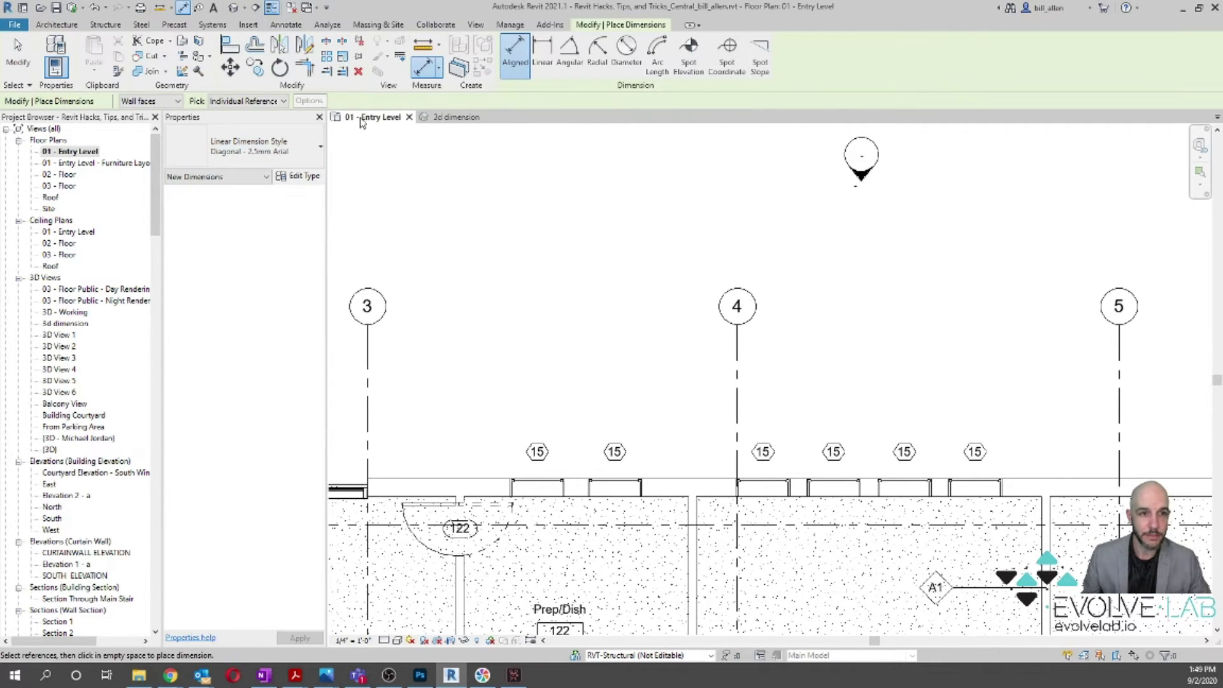
{"action": "left_click", "coordinate": [255, 102]}
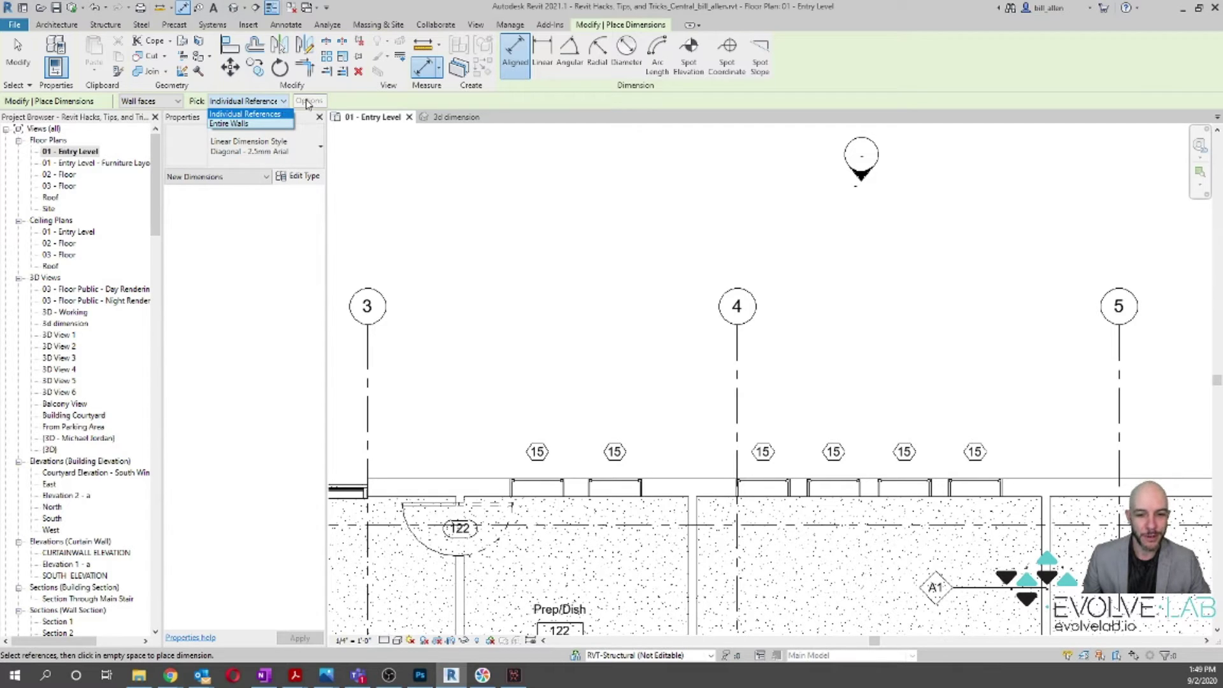
{"action": "left_click", "coordinate": [259, 103]}
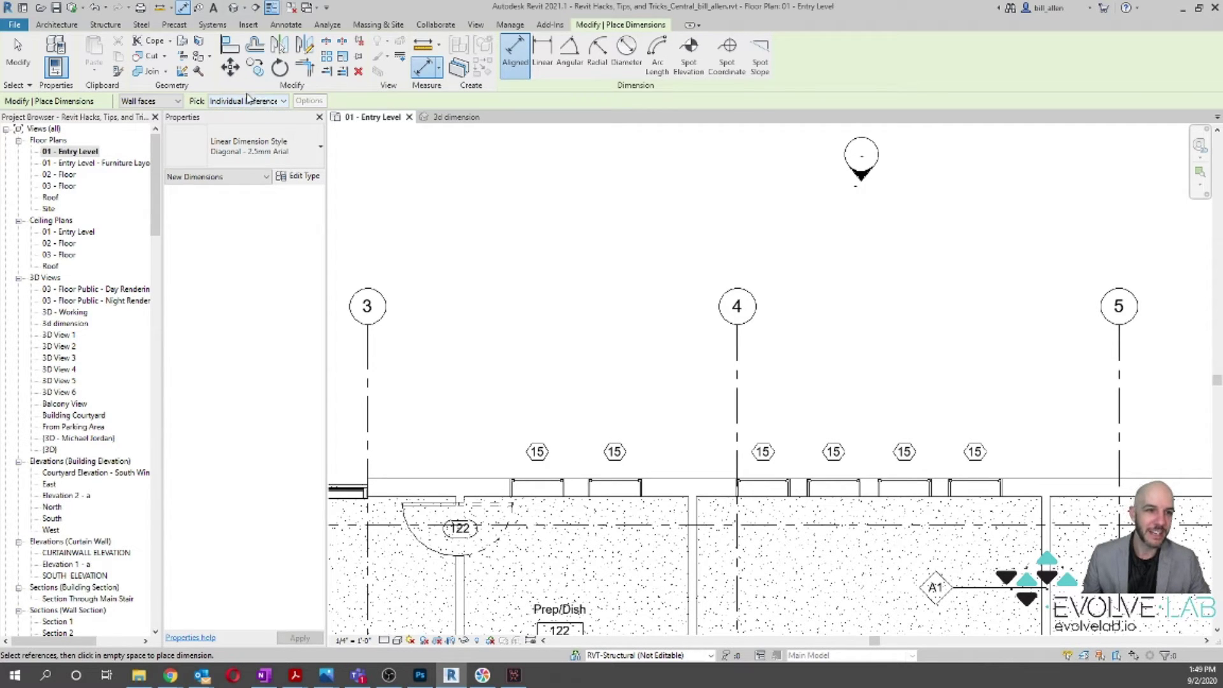
{"action": "left_click", "coordinate": [238, 102]}
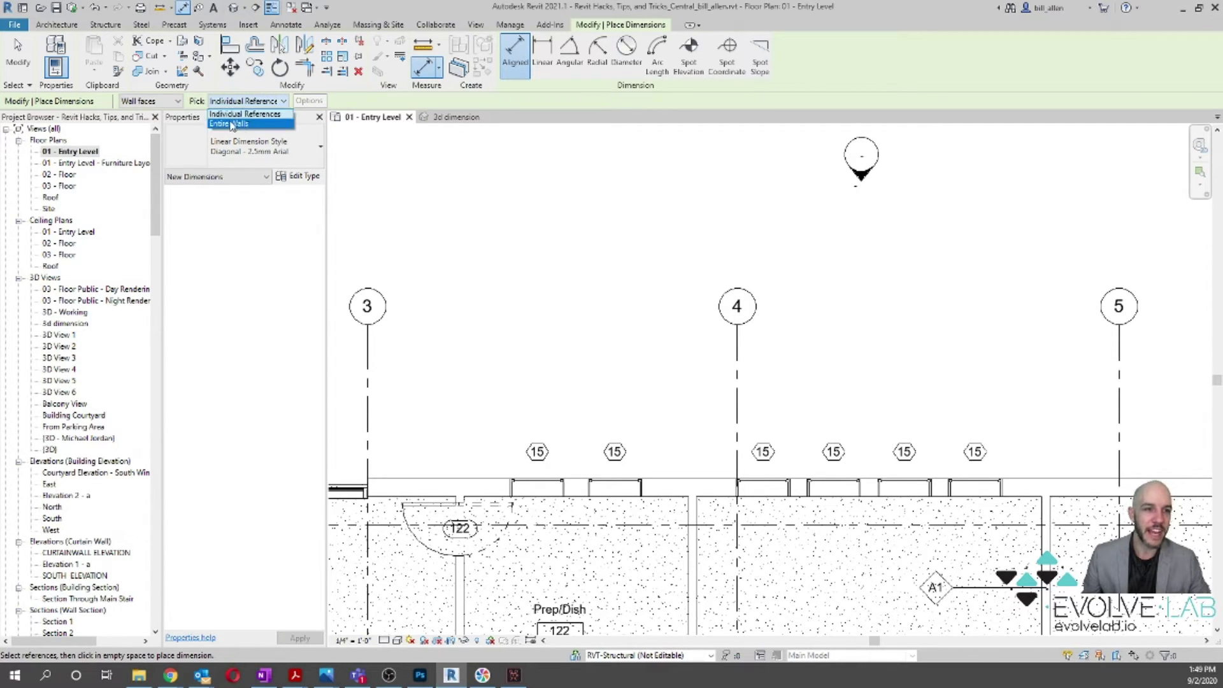
{"action": "left_click", "coordinate": [232, 125]}
{"action": "left_click", "coordinate": [474, 489]}
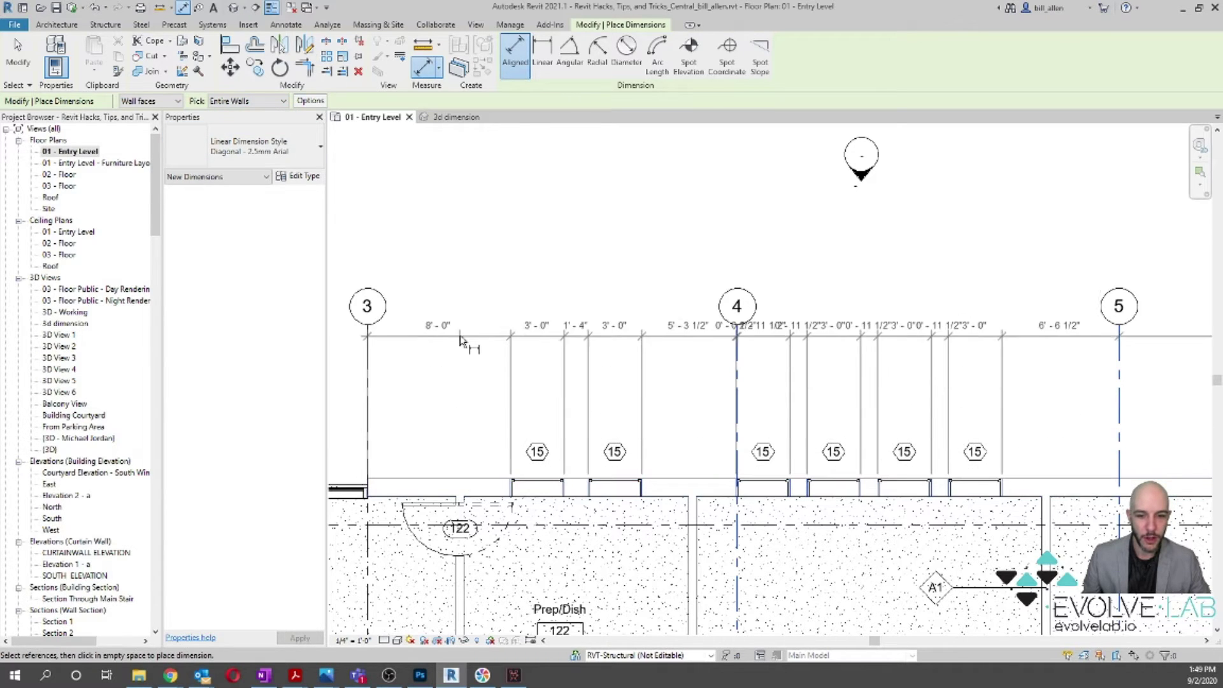
{"action": "left_click", "coordinate": [475, 354]}
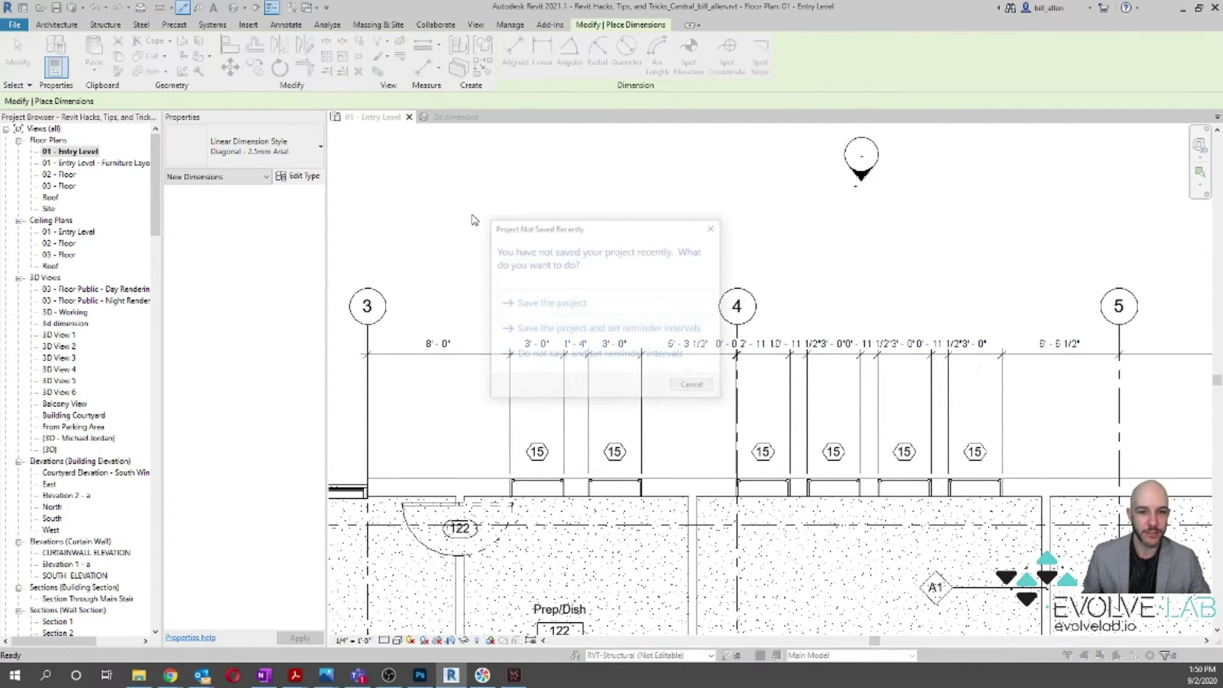
Dismiss the save reminder and delete the overlapping wall dimension string
{"action": "left_click", "coordinate": [707, 385]}
{"action": "key", "text": "Escape"}
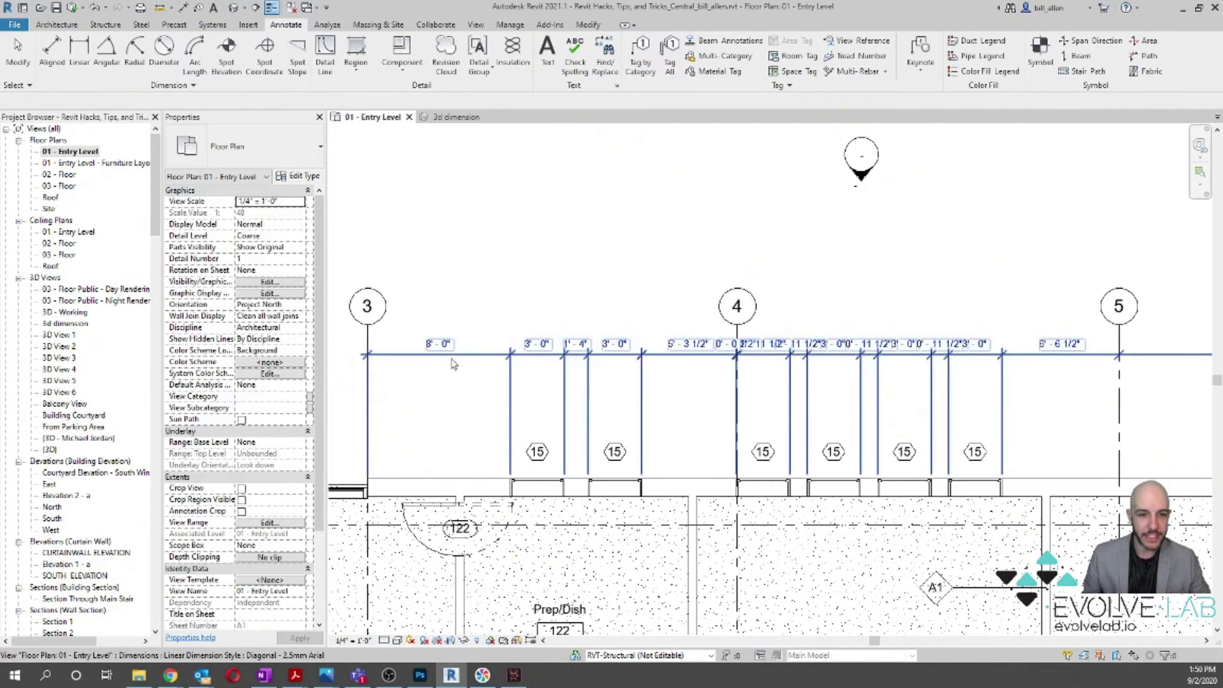
{"action": "left_click", "coordinate": [488, 358]}
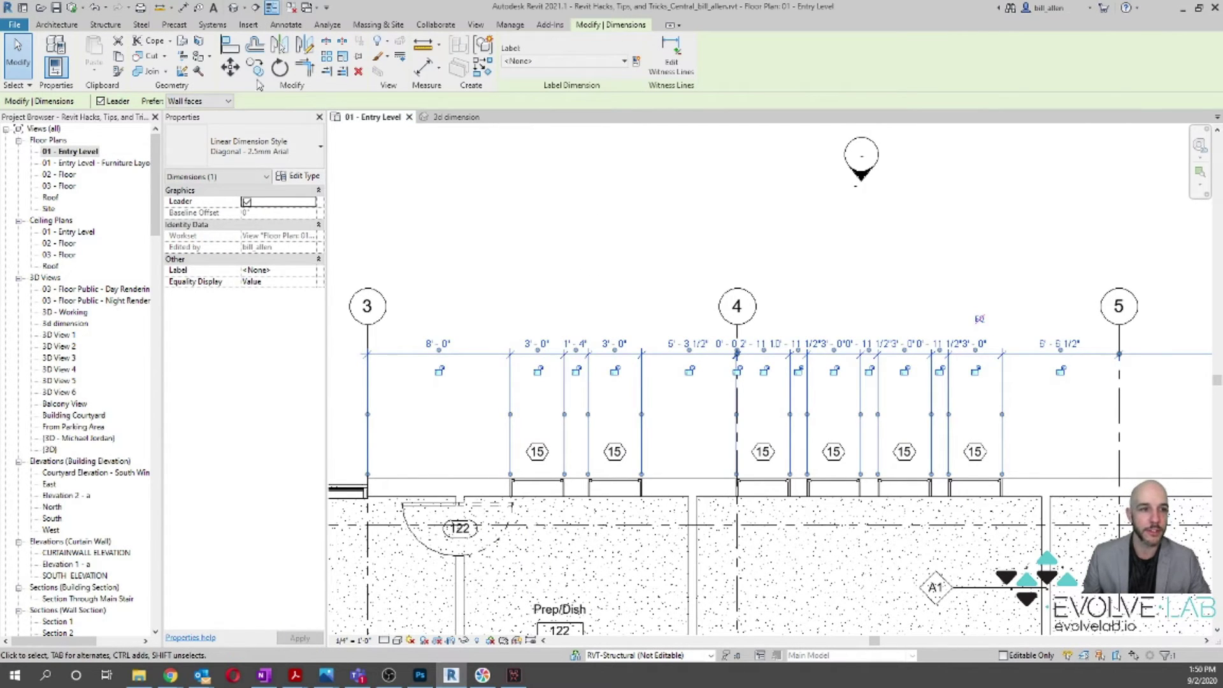
{"action": "left_click", "coordinate": [358, 70]}
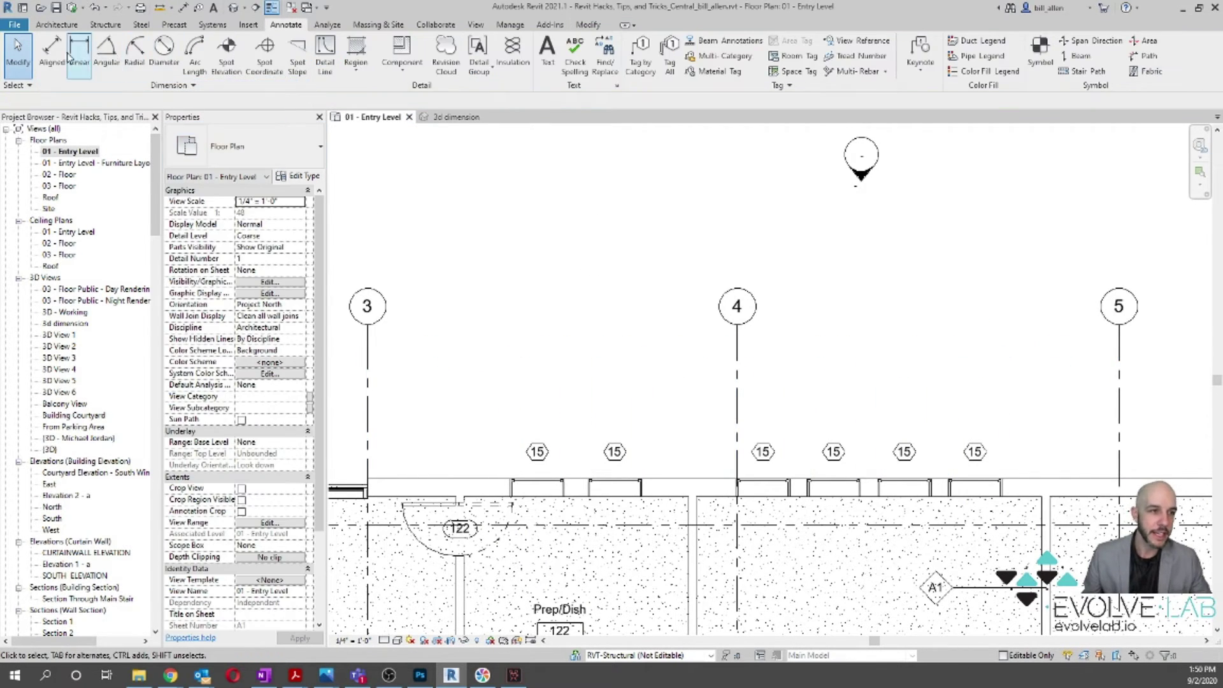
Test window-centre auto-dimensioning on the wall, discard it, and reopen Auto Dimension Options
{"action": "left_click", "coordinate": [311, 101]}
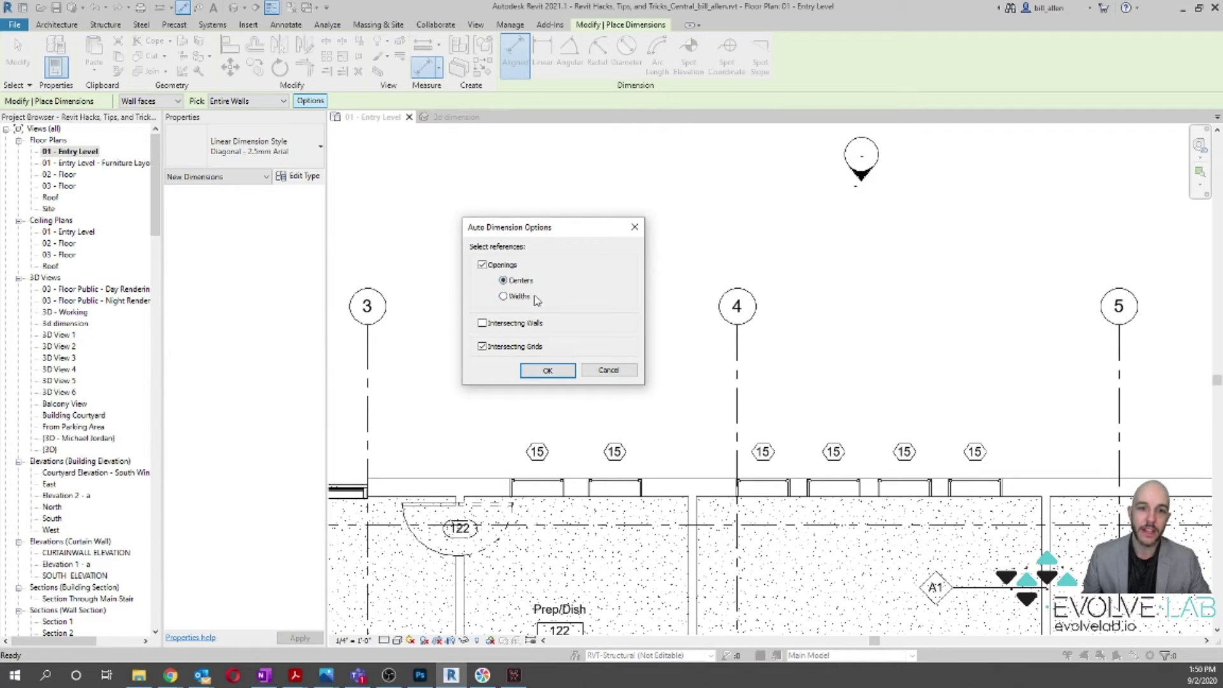
{"action": "left_click", "coordinate": [557, 374]}
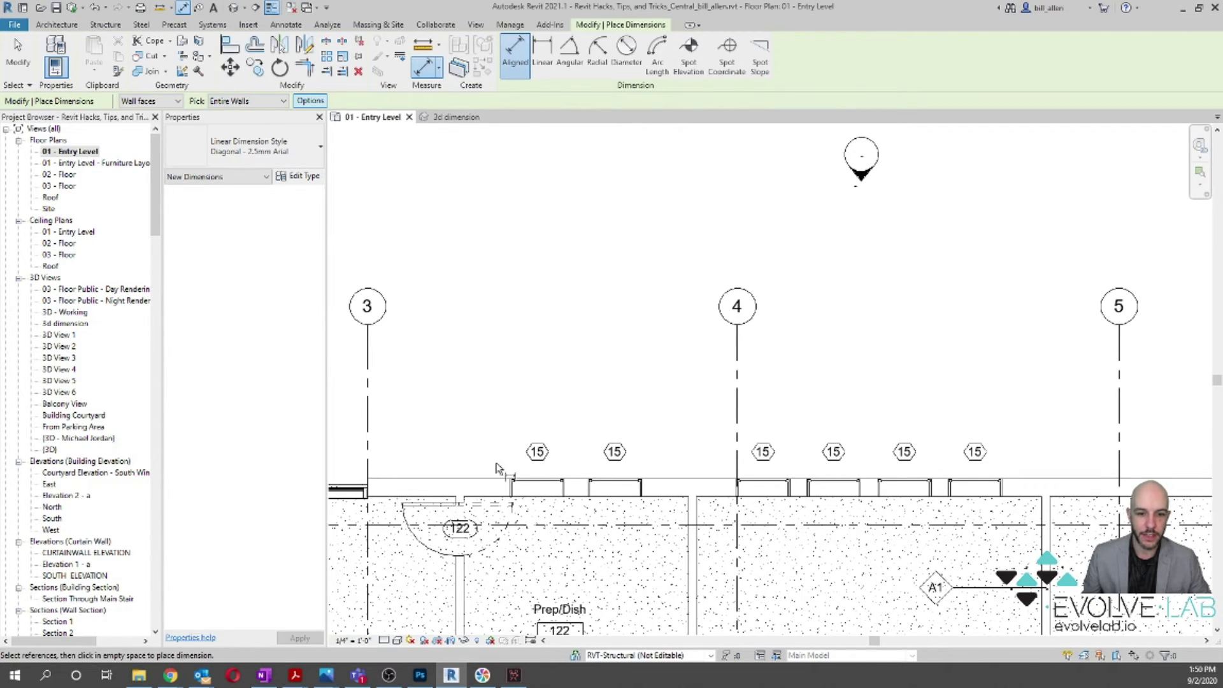
{"action": "left_click", "coordinate": [465, 485]}
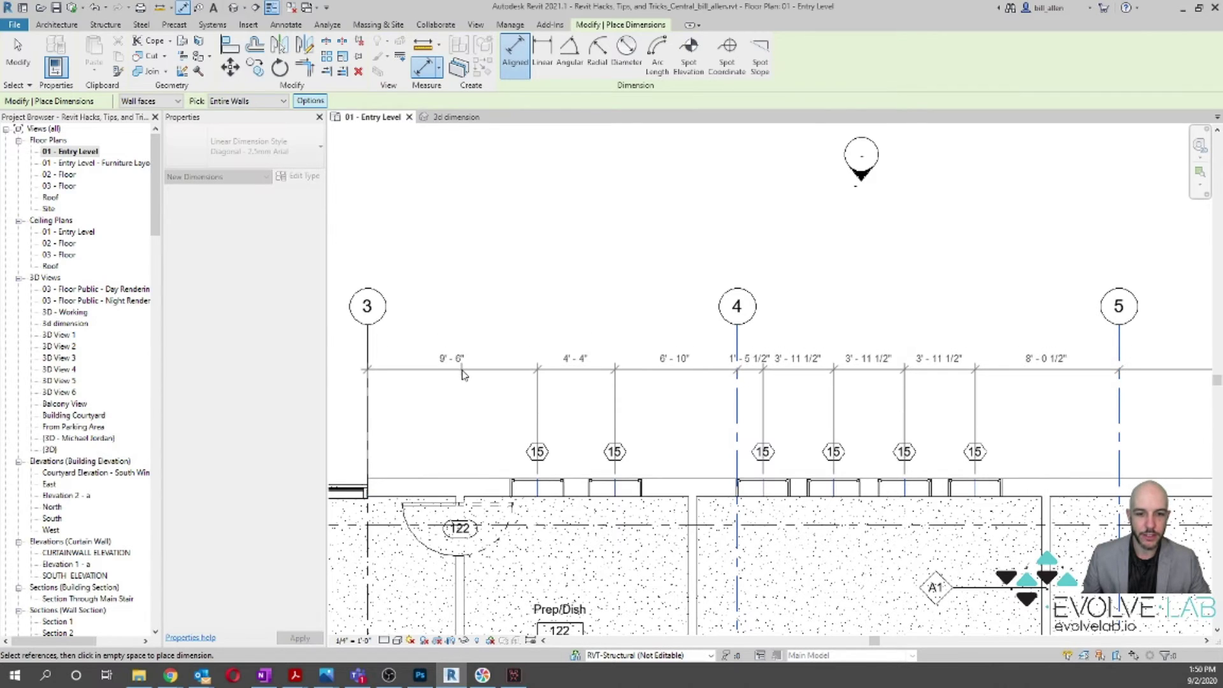
{"action": "key", "text": "Escape"}
{"action": "left_click", "coordinate": [310, 100]}
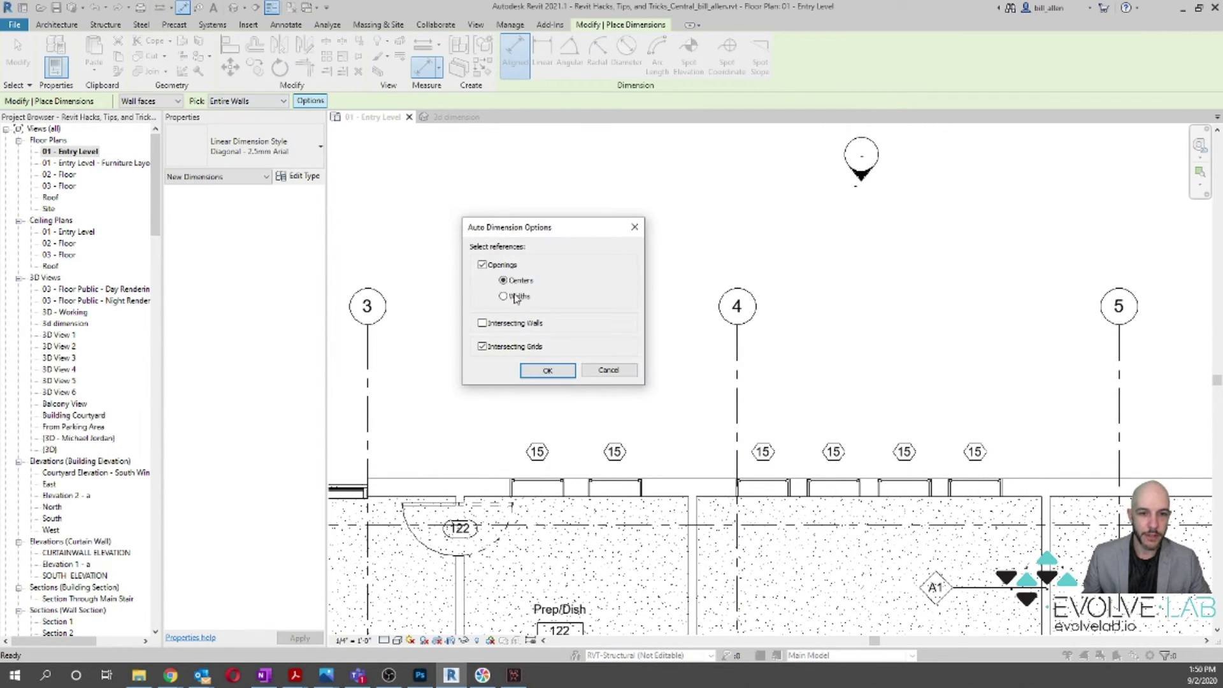
Auto-dimension the wall to window widths, walls and grids, then move the string down clear of grid 4
{"action": "left_click", "coordinate": [546, 371]}
{"action": "left_click", "coordinate": [464, 486]}
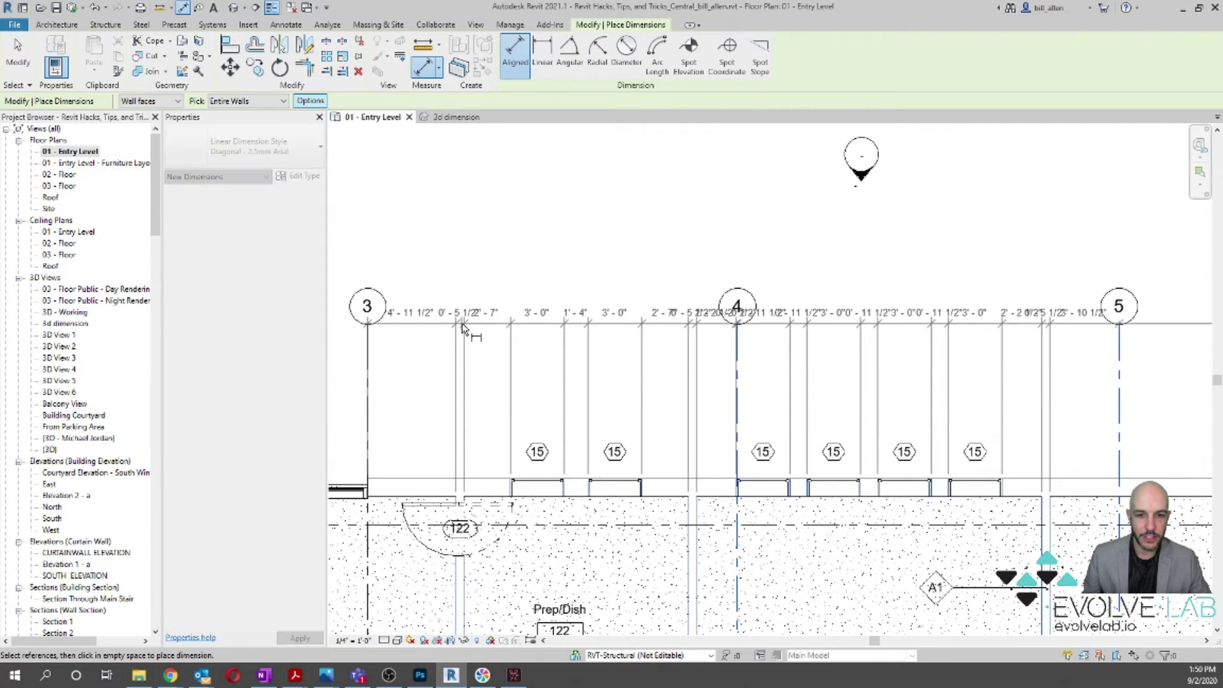
{"action": "left_click", "coordinate": [463, 328]}
{"action": "key", "text": "Escape"}
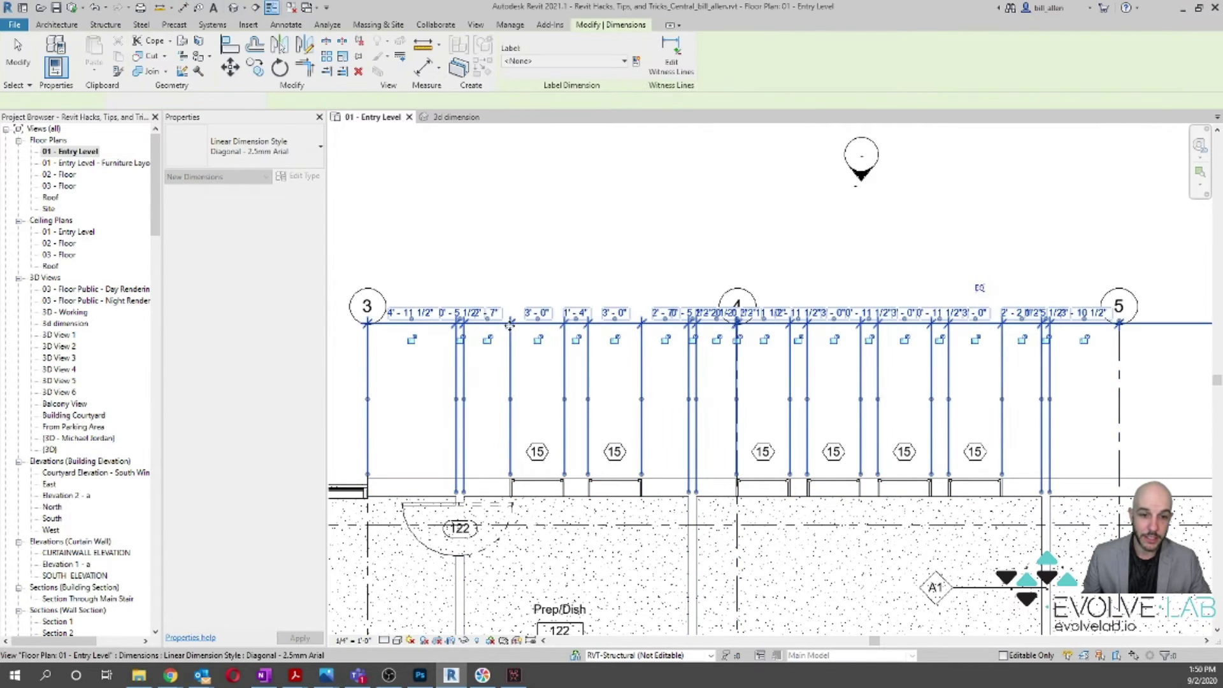
{"action": "left_click_drag", "start_coordinate": [513, 347], "coordinate": [513, 384]}
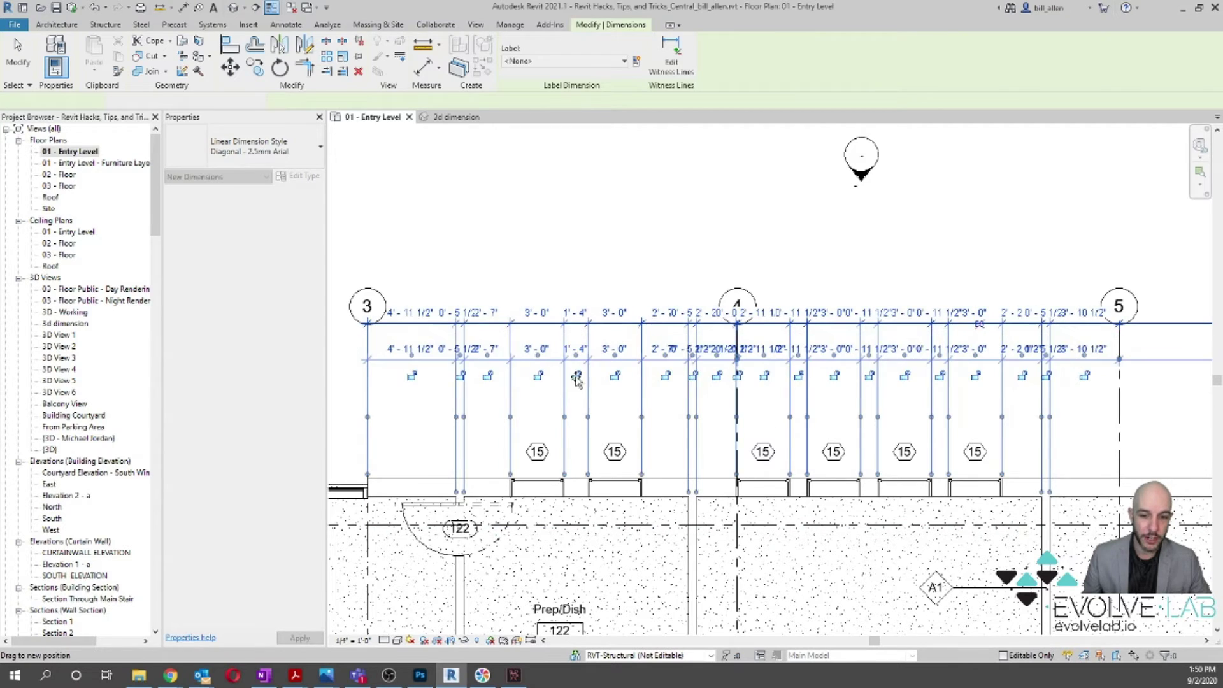
Delete the trial auto-dimension string from the exterior wall
{"action": "scroll", "coordinate": [694, 510], "scroll_direction": "up", "scroll_amount": 1}
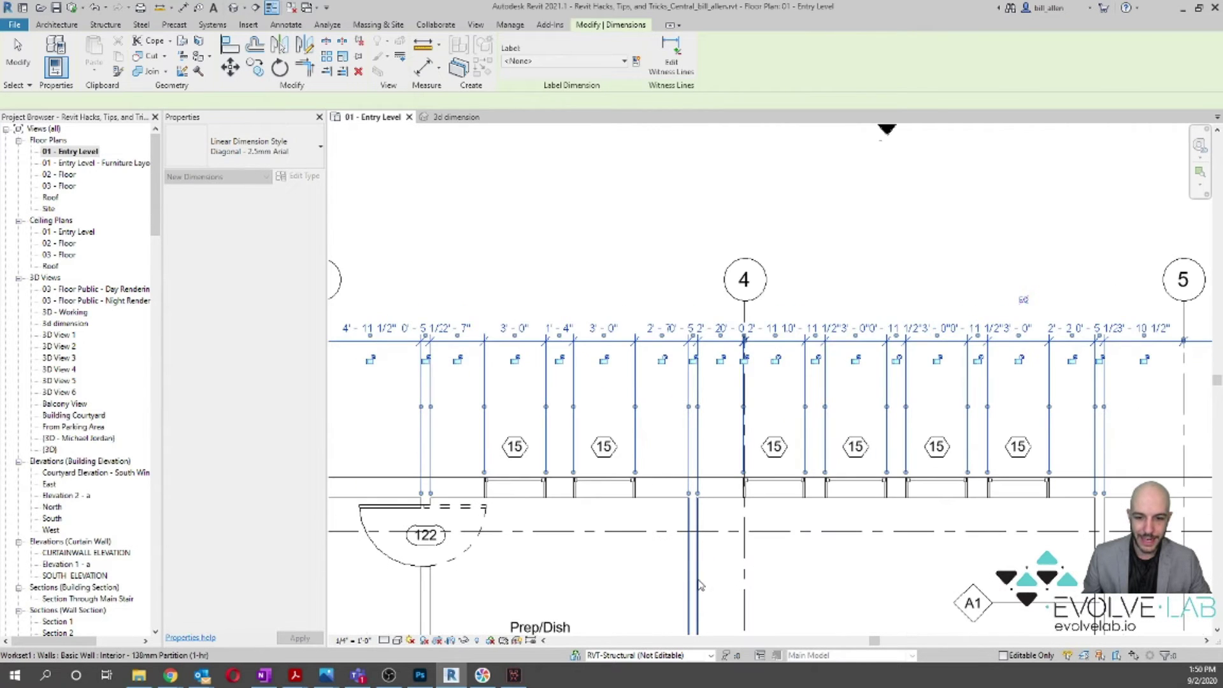
{"action": "scroll", "coordinate": [582, 418], "scroll_direction": "down", "scroll_amount": 5}
{"action": "key", "text": "Escape"}
{"action": "scroll", "coordinate": [521, 380], "scroll_direction": "up", "scroll_amount": 5}
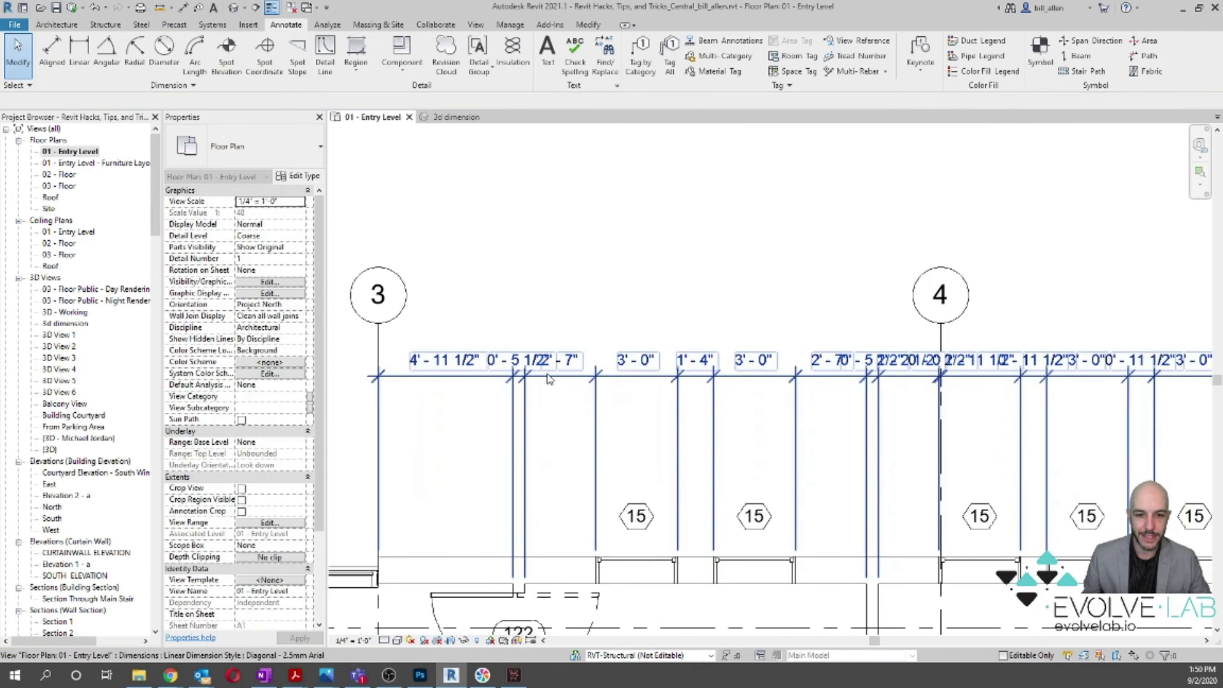
{"action": "left_click", "coordinate": [550, 378]}
{"action": "key", "text": "Delete"}
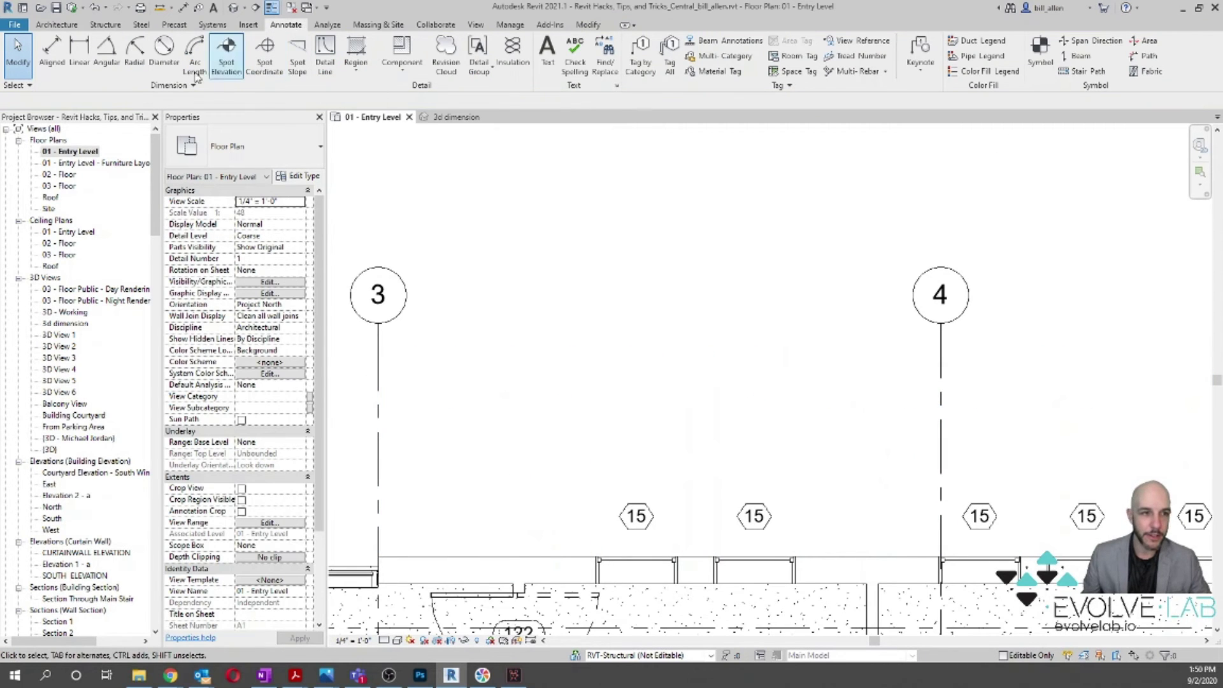
Try auto-dimensioning the exterior wall without grid references, then cancel the preview
{"action": "left_click", "coordinate": [54, 54]}
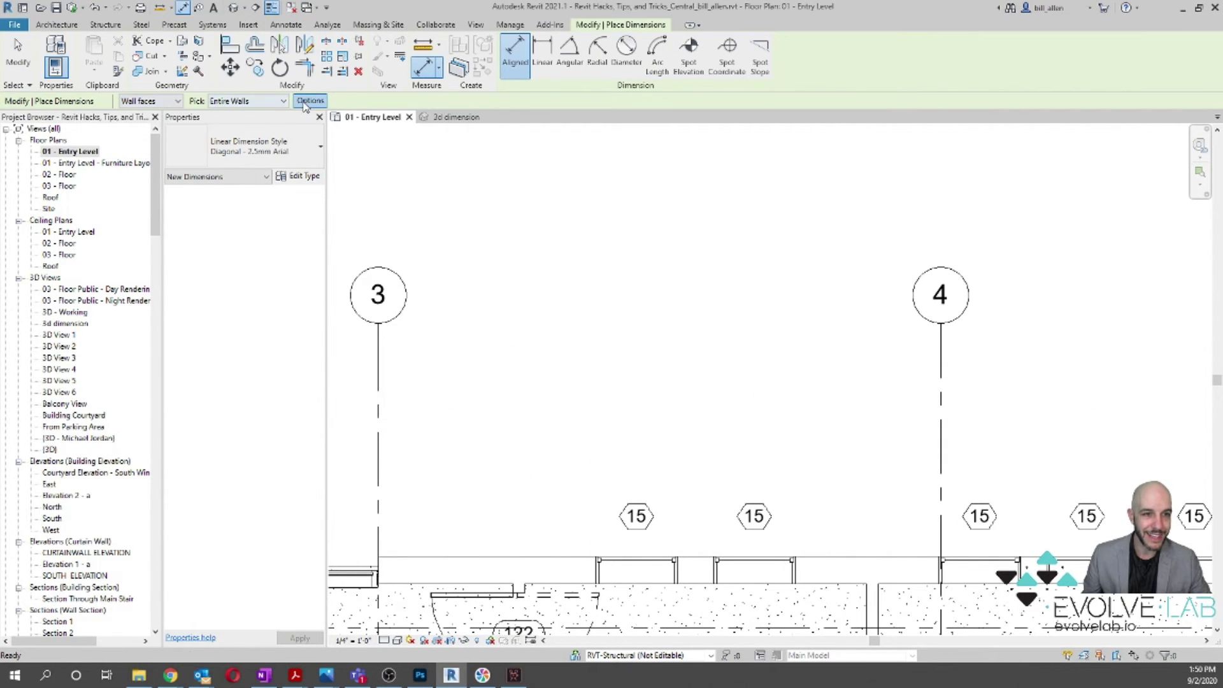
{"action": "left_click", "coordinate": [311, 100]}
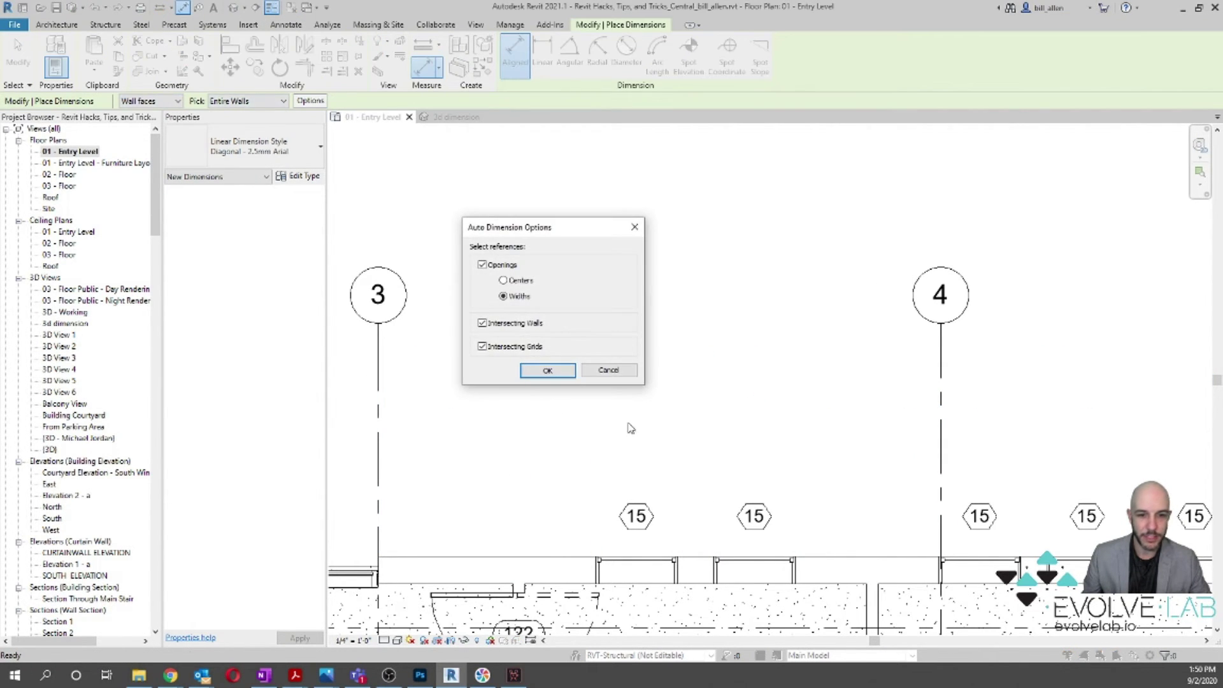
{"action": "left_click", "coordinate": [544, 370]}
{"action": "left_click", "coordinate": [553, 569]}
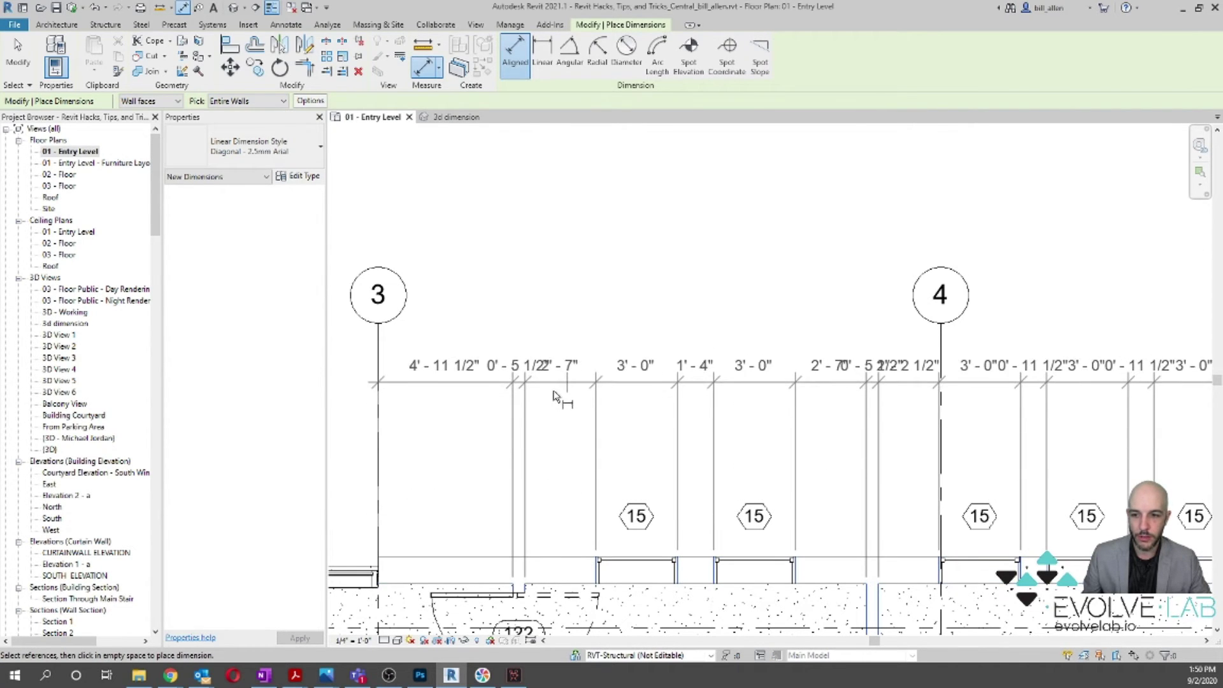
{"action": "key", "text": "Escape"}
{"action": "key", "text": "Escape"}
Restart Aligned with DI and set Auto Dimension Options to opening widths only, excluding walls and grids
{"action": "key", "text": "d"}
{"action": "key", "text": "i"}
{"action": "left_click", "coordinate": [311, 101]}
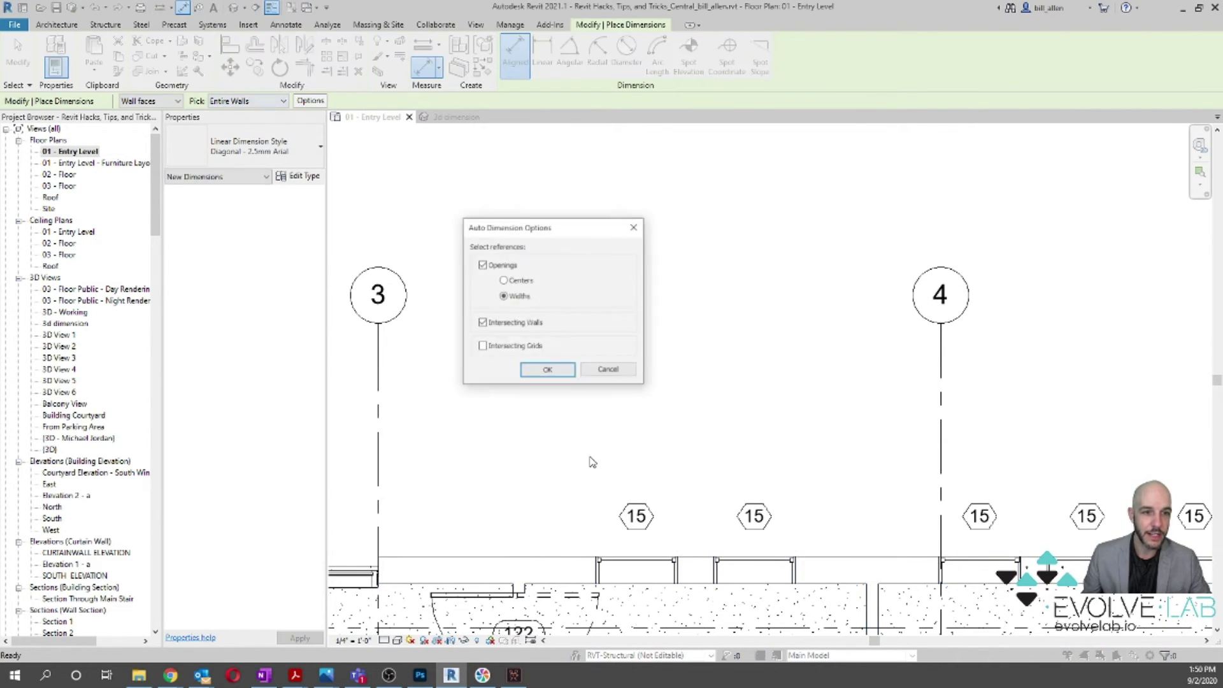
{"action": "left_click", "coordinate": [549, 370]}
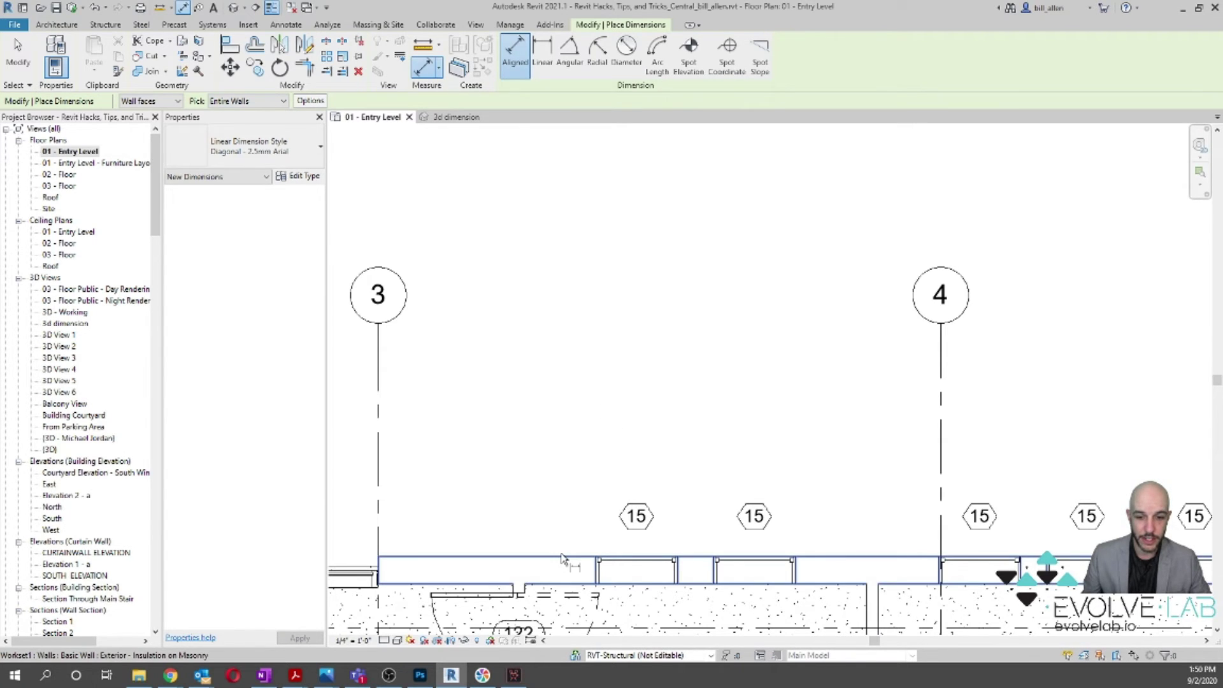
{"action": "left_click", "coordinate": [310, 100]}
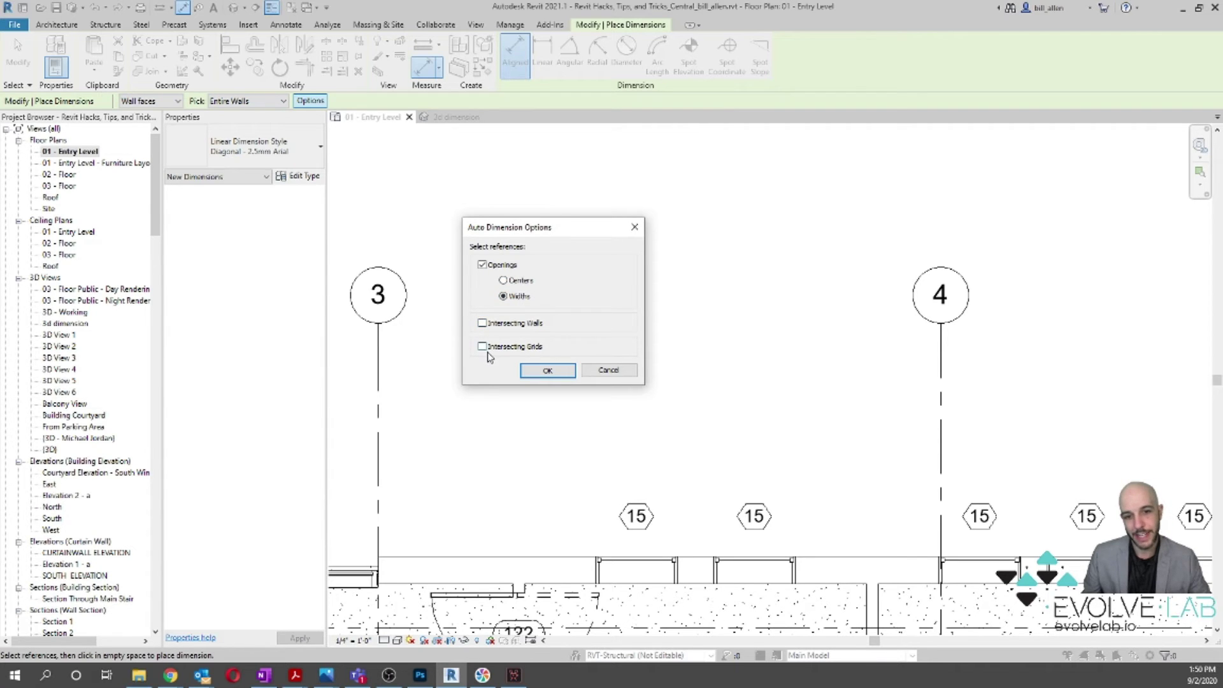
{"action": "left_click", "coordinate": [549, 371]}
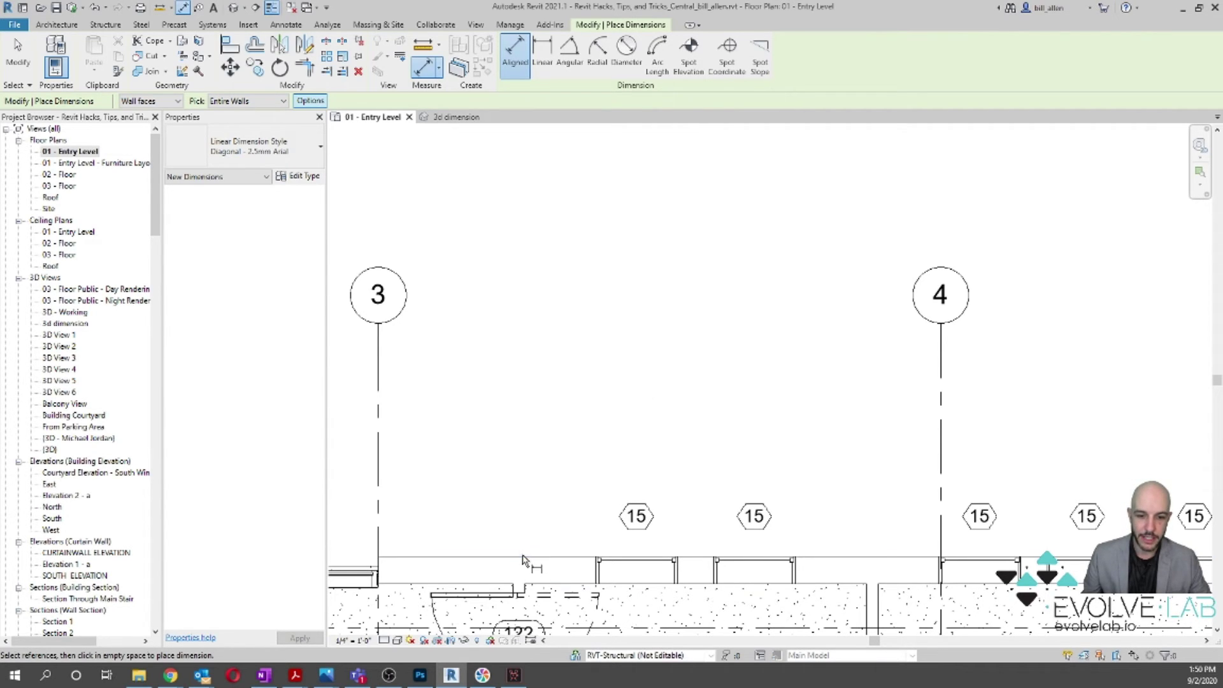
Pick the exterior wall and place the widths-only dimension string above it
{"action": "left_click", "coordinate": [527, 560]}
{"action": "scroll", "coordinate": [505, 446], "scroll_direction": "down", "scroll_amount": 2}
{"action": "scroll", "coordinate": [514, 432], "scroll_direction": "down", "scroll_amount": 2}
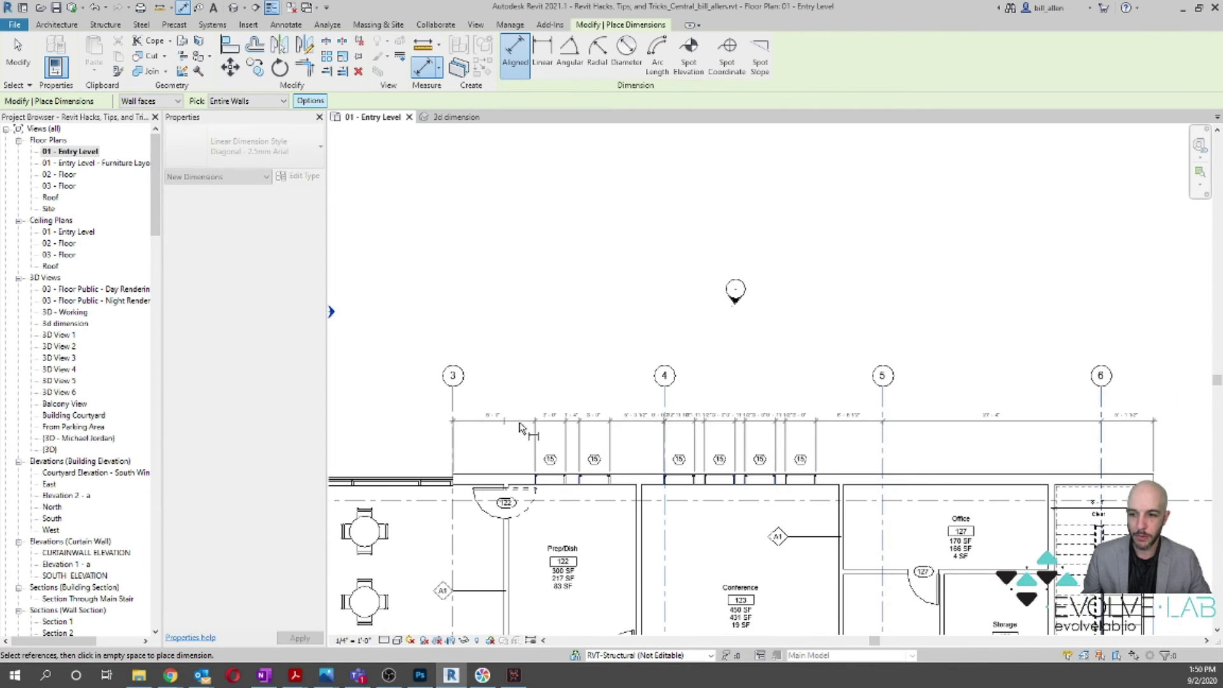
{"action": "left_click", "coordinate": [529, 403]}
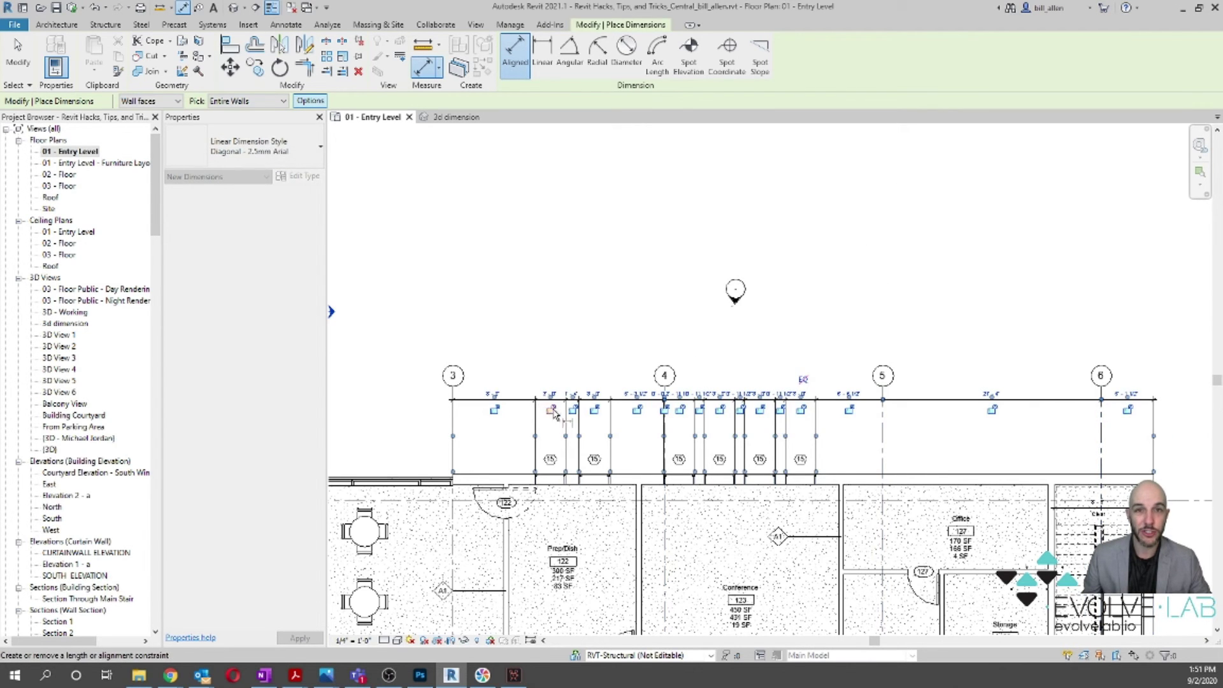
{"action": "key", "text": "Escape"}
{"action": "key", "text": "Escape"}
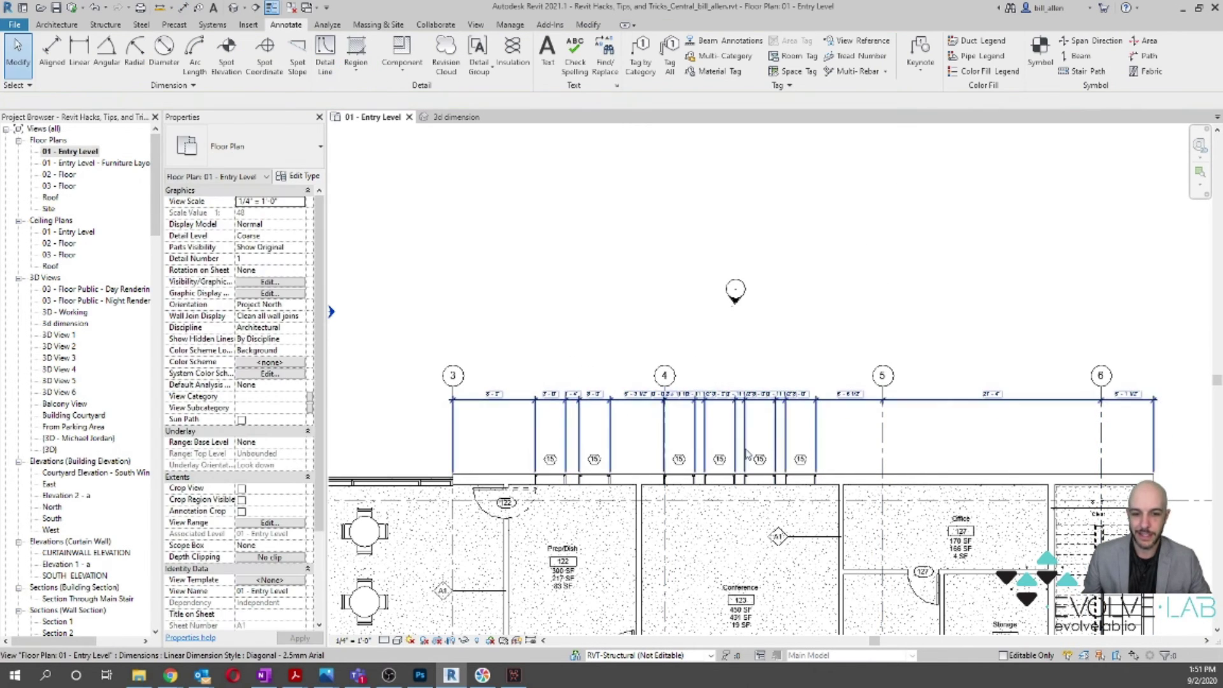
Move the 0' - 0 1/2" dimension value below the string on a leader
{"action": "scroll", "coordinate": [706, 434], "scroll_direction": "up", "scroll_amount": 4}
{"action": "left_click", "coordinate": [667, 399]}
{"action": "scroll", "coordinate": [616, 353], "scroll_direction": "up", "scroll_amount": 3}
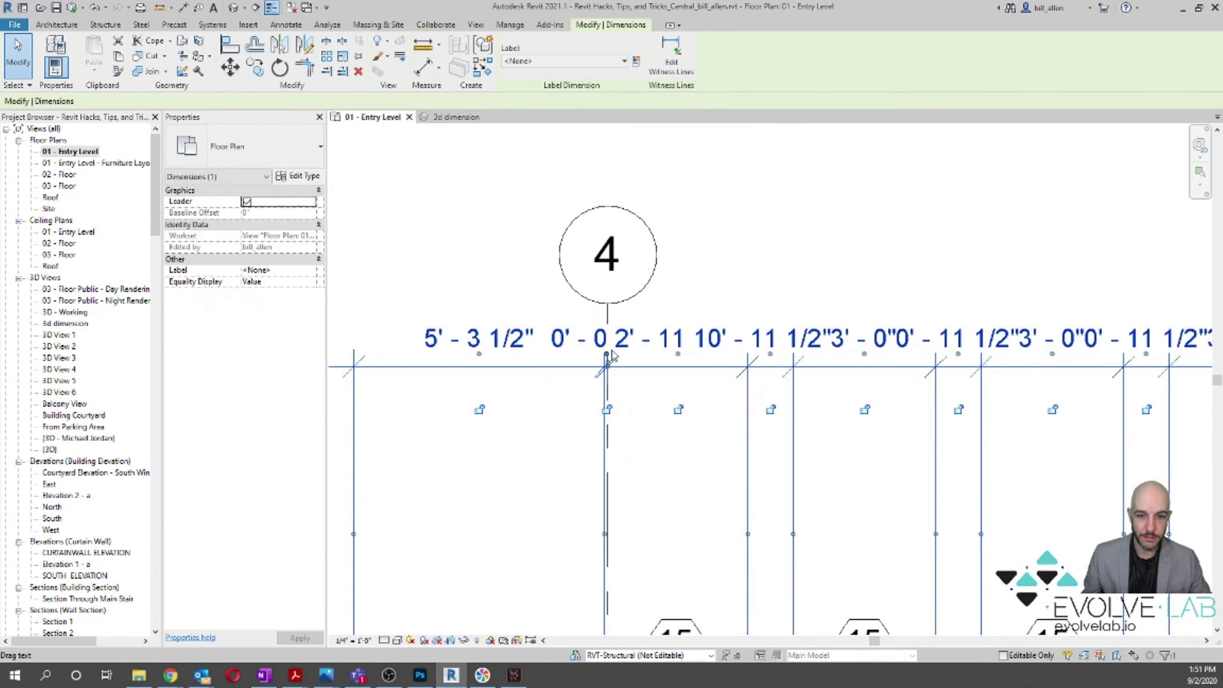
{"action": "left_click_drag", "start_coordinate": [607, 362], "coordinate": [522, 431]}
{"action": "scroll", "coordinate": [627, 332], "scroll_direction": "down", "scroll_amount": 3}
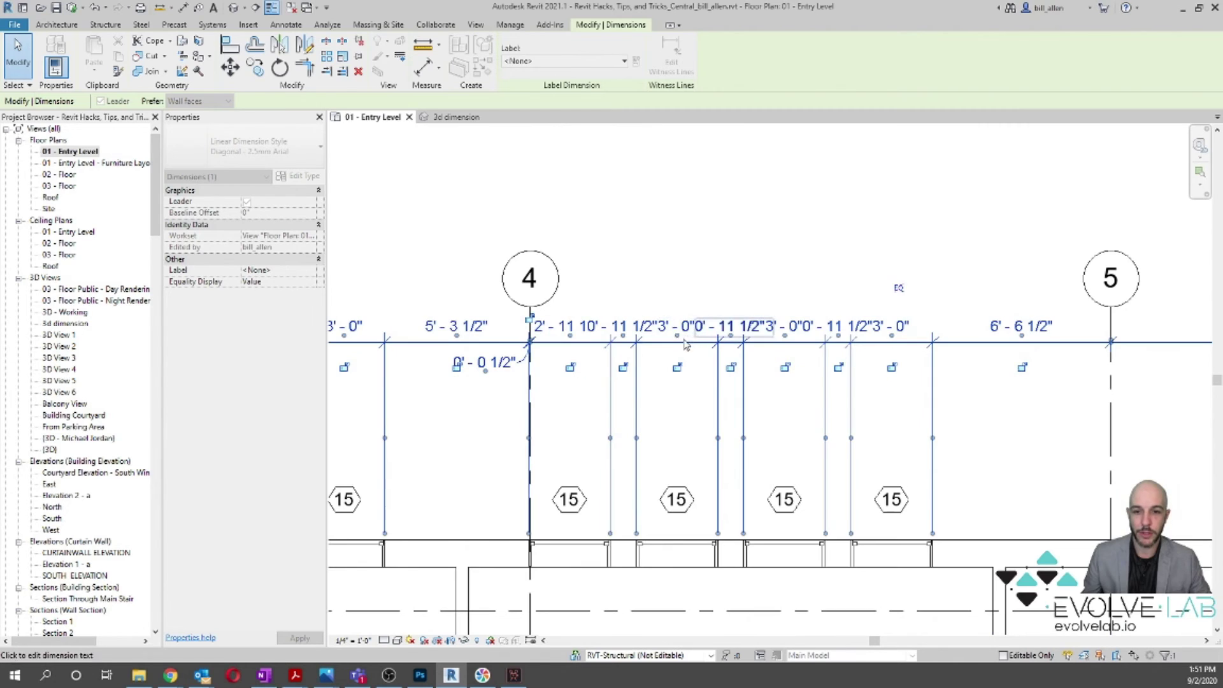
{"action": "scroll", "coordinate": [615, 355], "scroll_direction": "up", "scroll_amount": 3}
Move the three overlapping 0' - 11 1/2" values below the dimension line
{"action": "left_click_drag", "start_coordinate": [614, 355], "coordinate": [529, 411]}
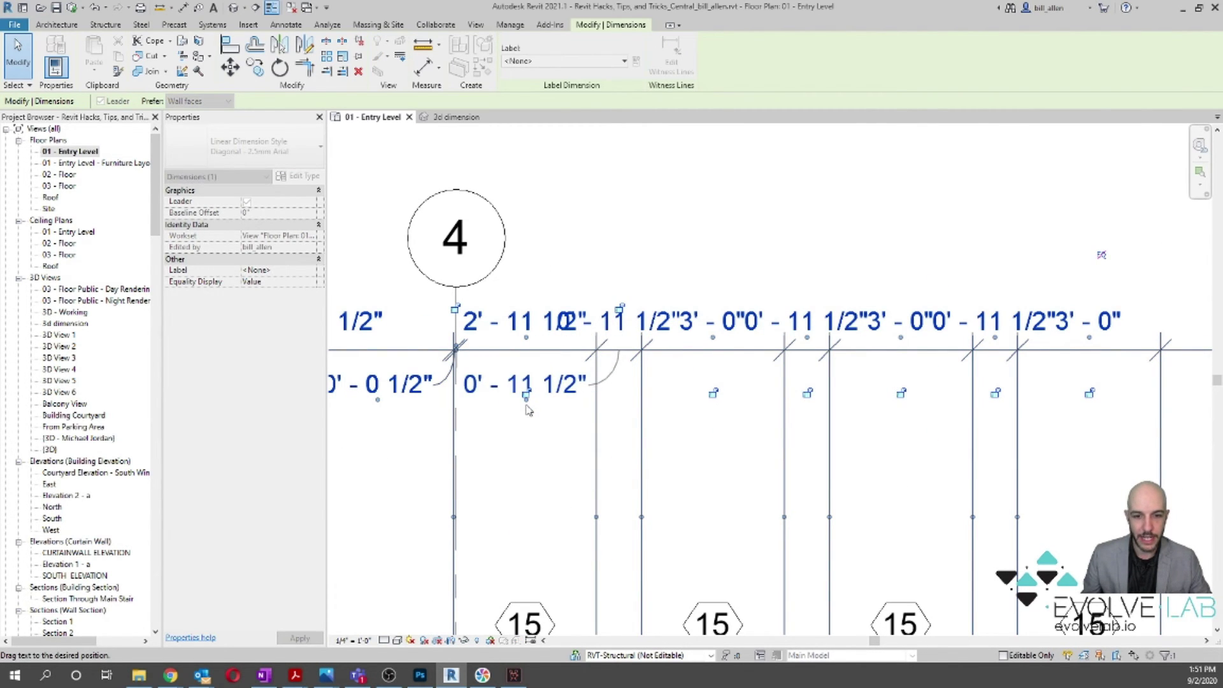
{"action": "scroll", "coordinate": [731, 335], "scroll_direction": "down", "scroll_amount": 2}
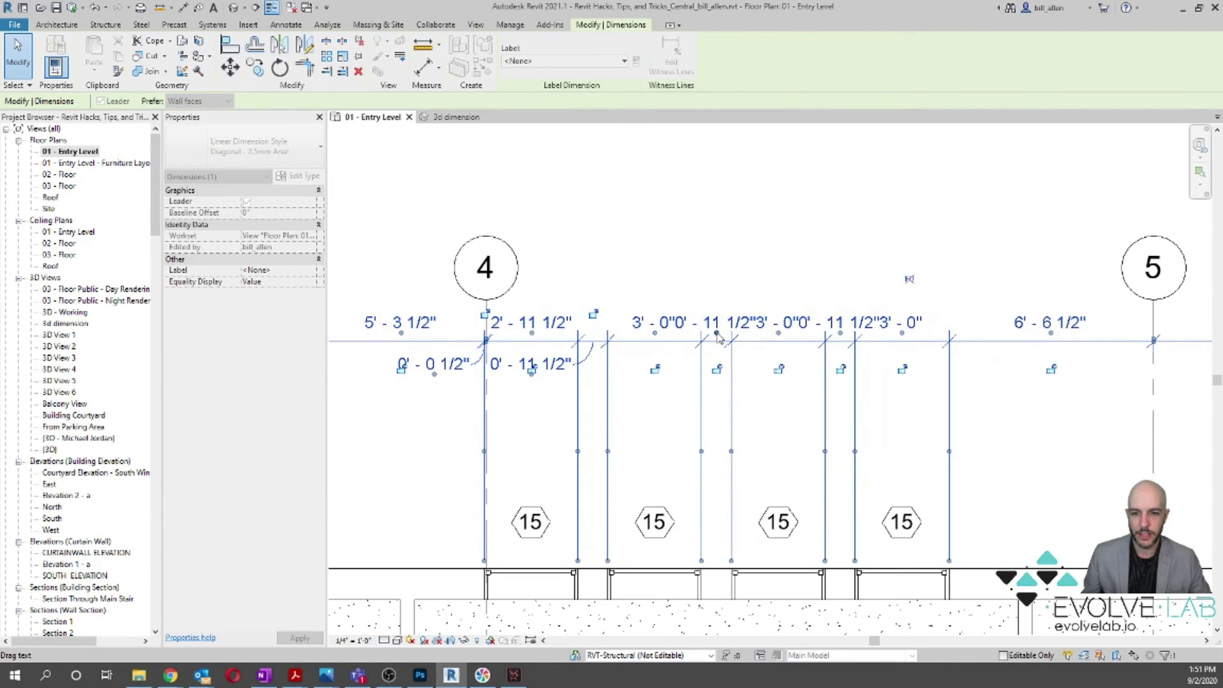
{"action": "left_click_drag", "start_coordinate": [717, 332], "coordinate": [657, 377]}
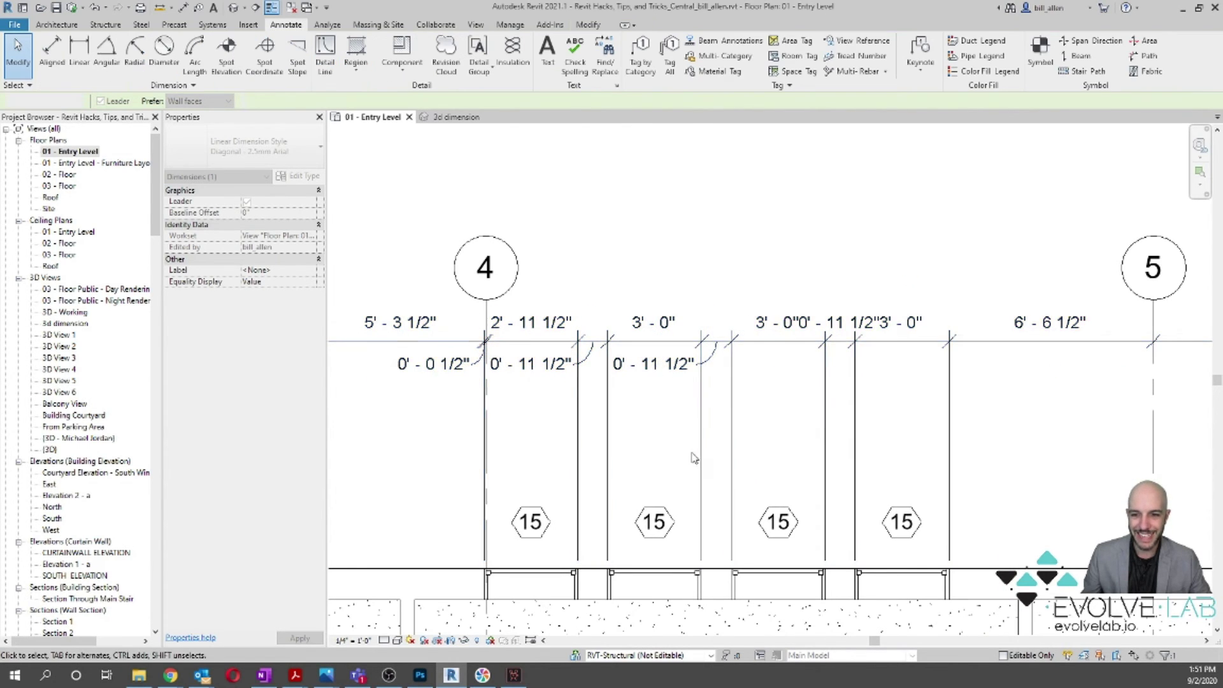
{"action": "left_click", "coordinate": [841, 339]}
{"action": "left_click_drag", "start_coordinate": [841, 336], "coordinate": [779, 376]}
{"action": "key", "text": "Escape"}
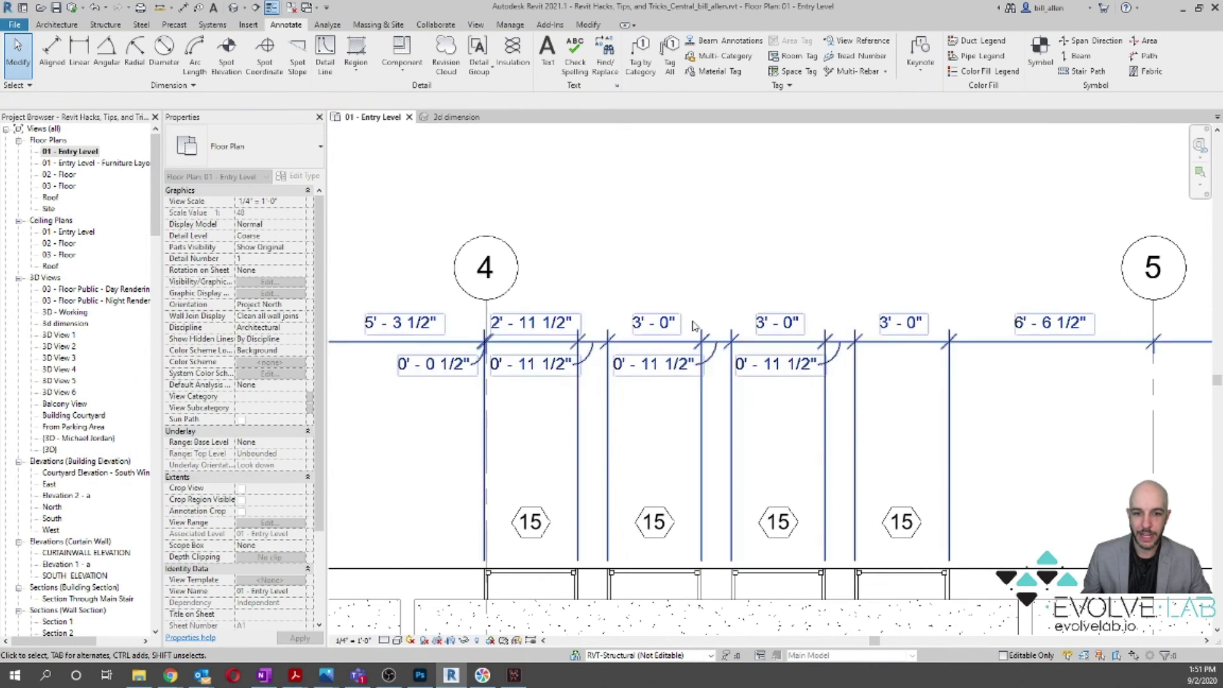
{"action": "scroll", "coordinate": [701, 341], "scroll_direction": "down", "scroll_amount": 3}
{"action": "scroll", "coordinate": [817, 367], "scroll_direction": "down", "scroll_amount": 2}
{"action": "scroll", "coordinate": [644, 358], "scroll_direction": "up", "scroll_amount": 4}
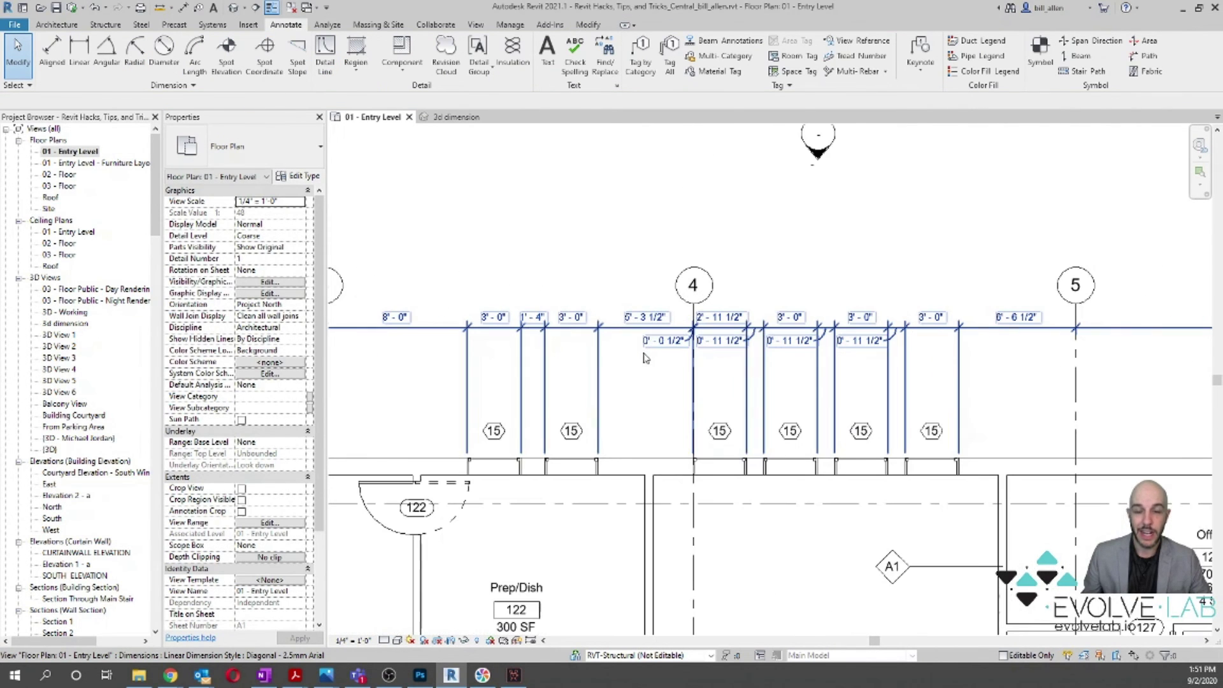
{"action": "scroll", "coordinate": [644, 358], "scroll_direction": "down", "scroll_amount": 2}
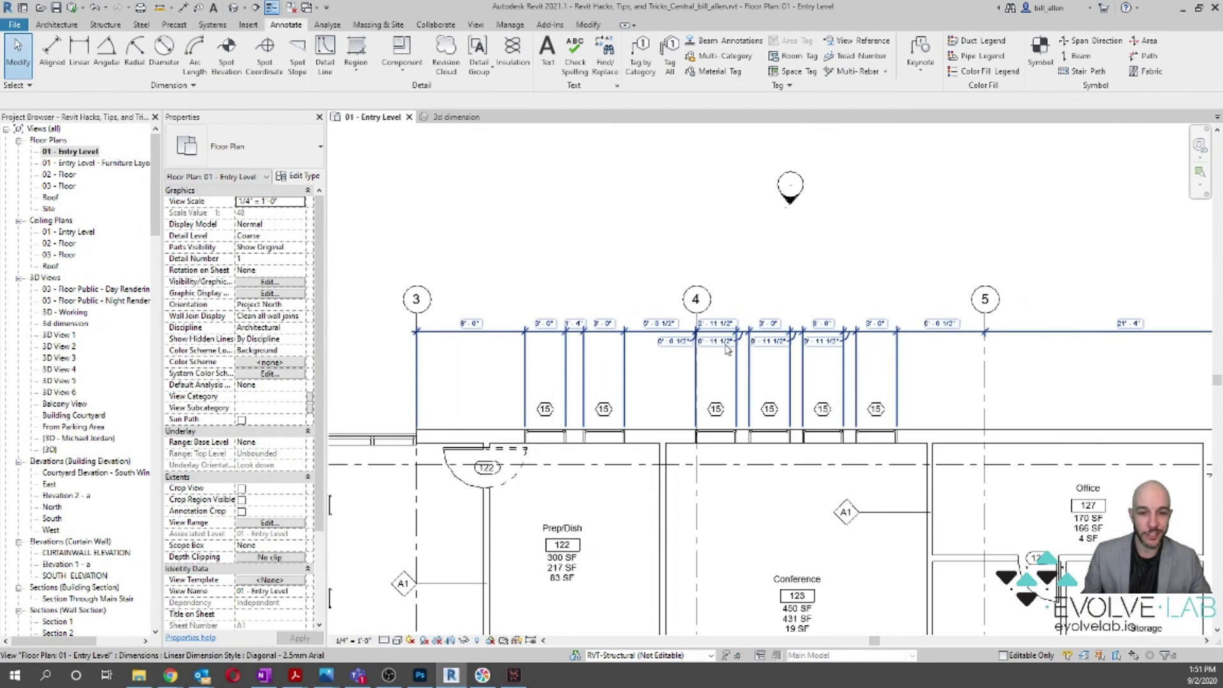